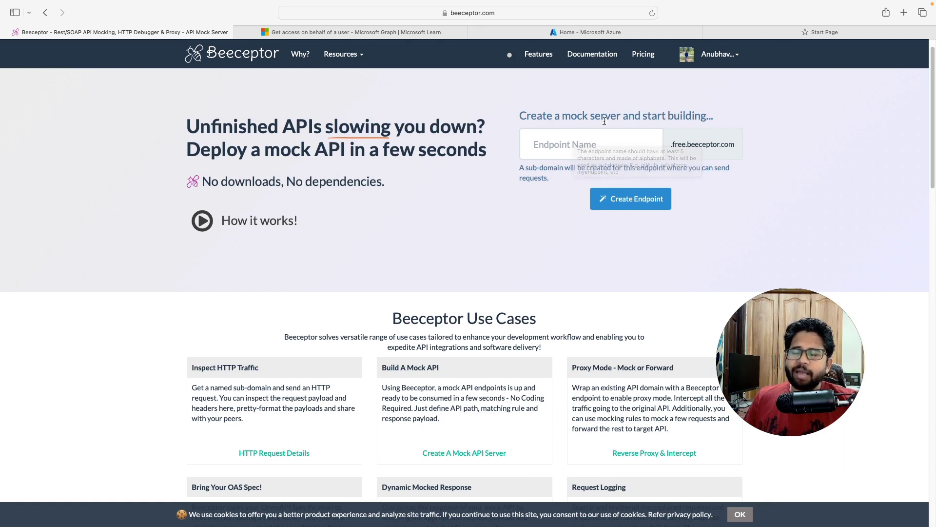
click(587, 139)
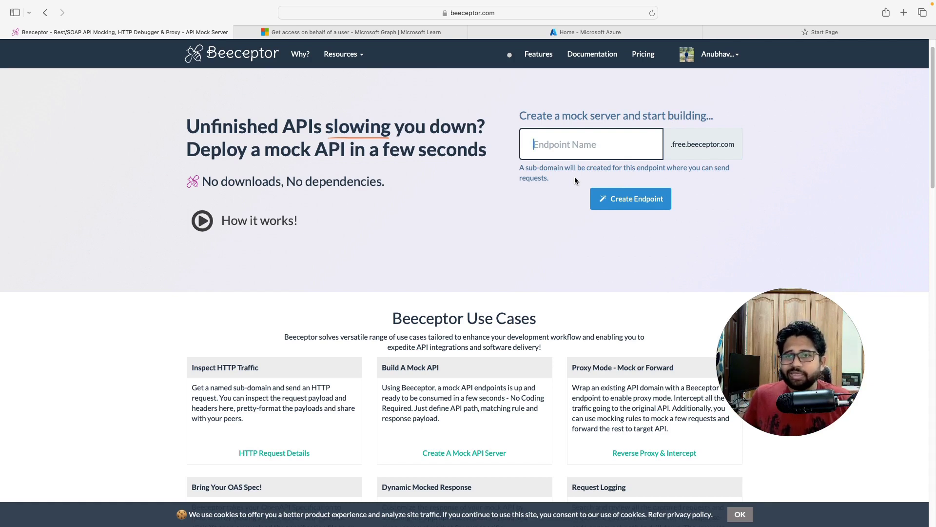
mouse_move(546, 471)
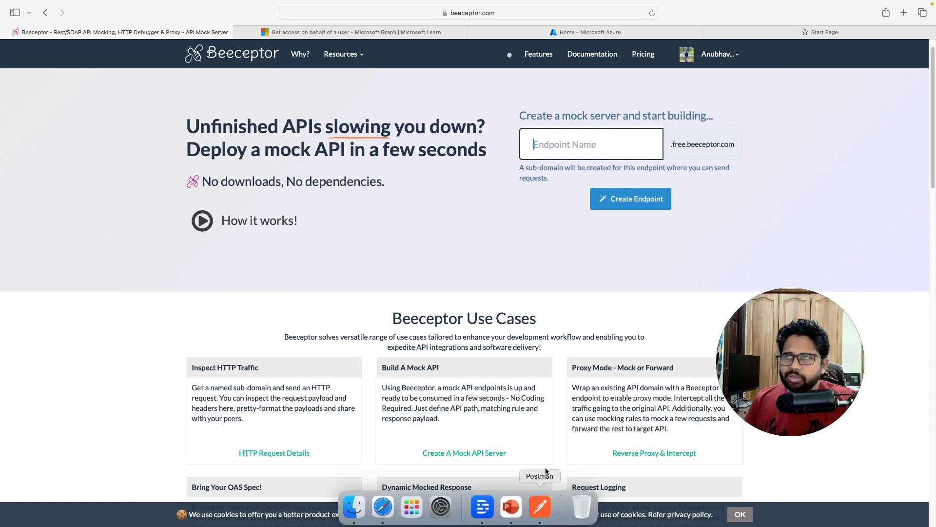
Step: Switch to the Azure portal and open Microsoft Entra ID
click(574, 32)
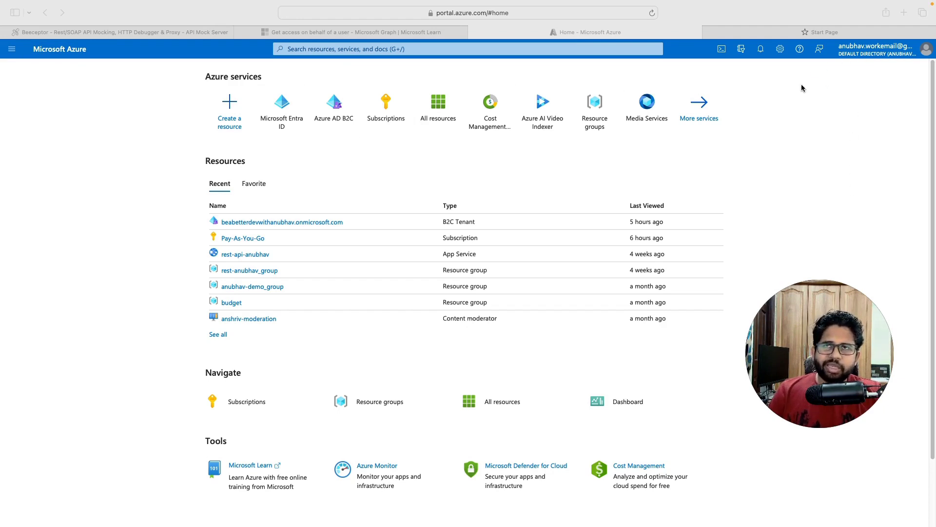
click(10, 55)
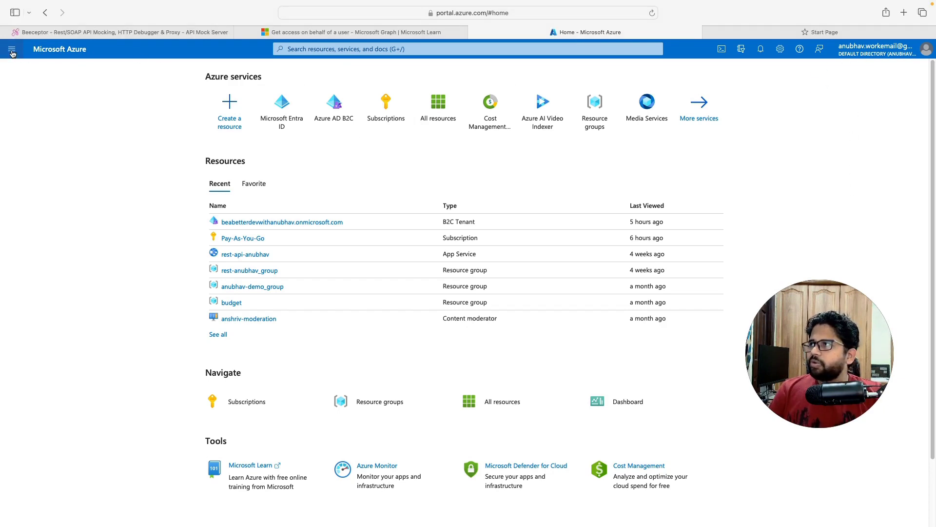
click(12, 50)
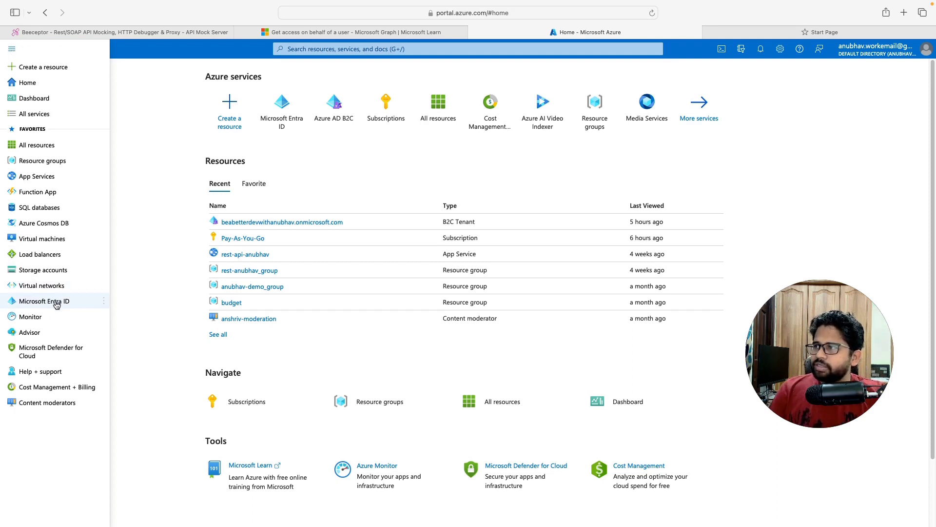
mouse_move(57, 305)
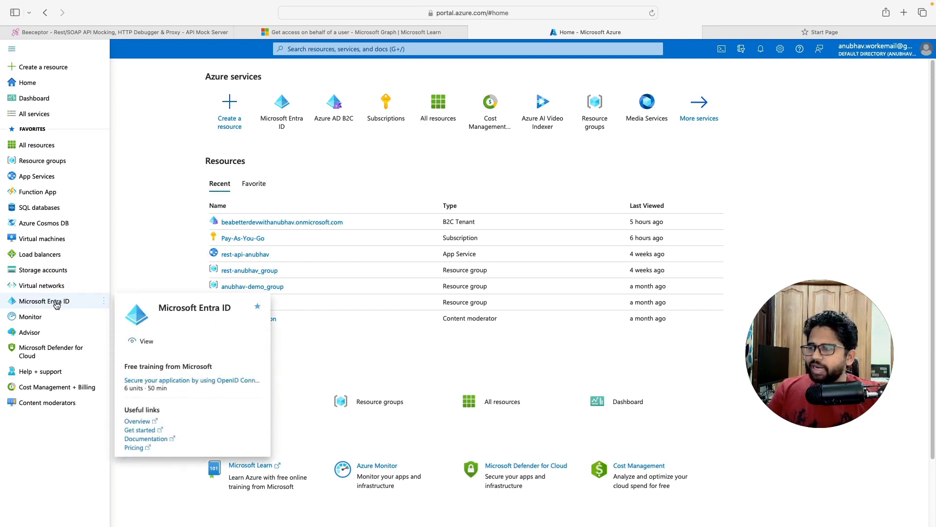
click(57, 303)
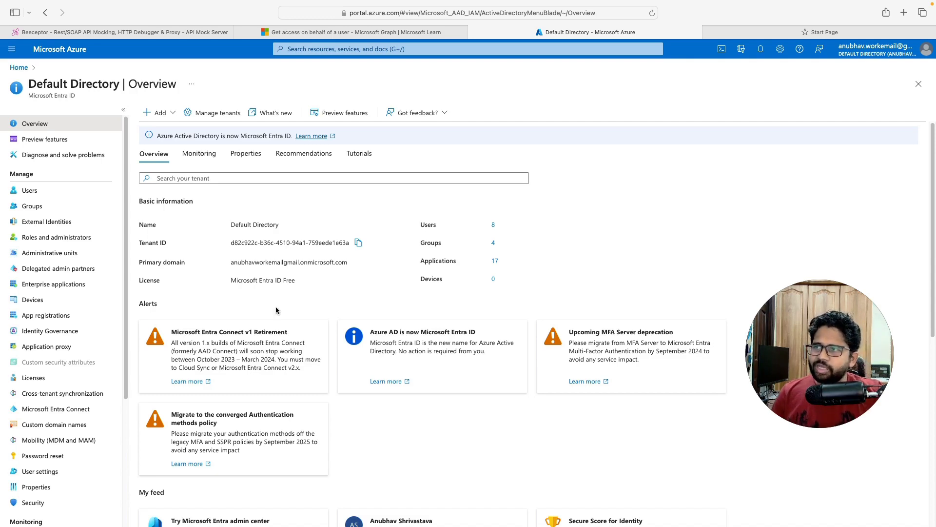
Step: Start a new app registration named SDE cohort, supporting accounts in any organizational directory and personal Microsoft accounts
scroll(272, 306, down, 2)
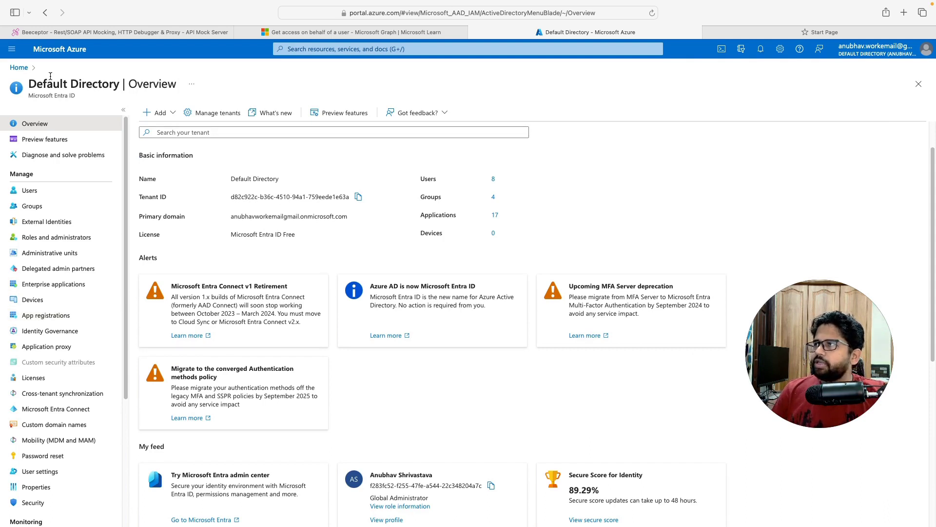
click(62, 320)
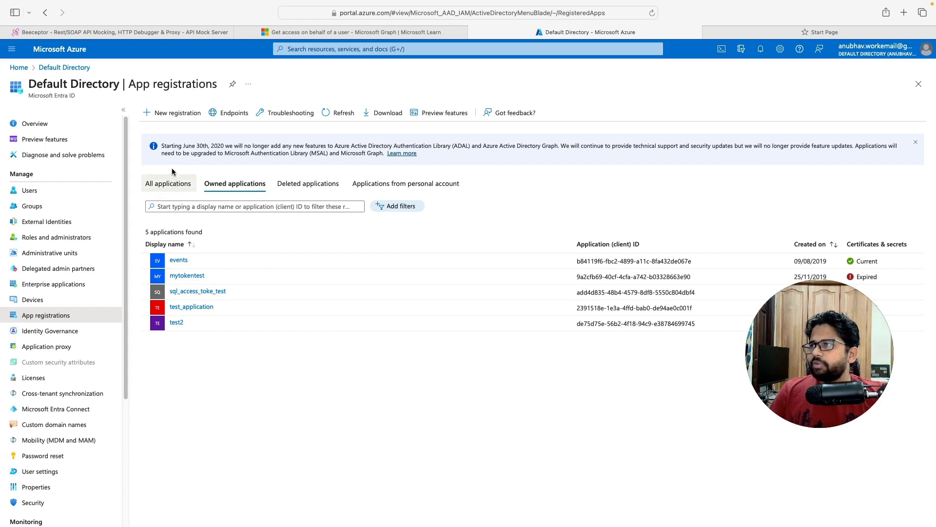
click(178, 113)
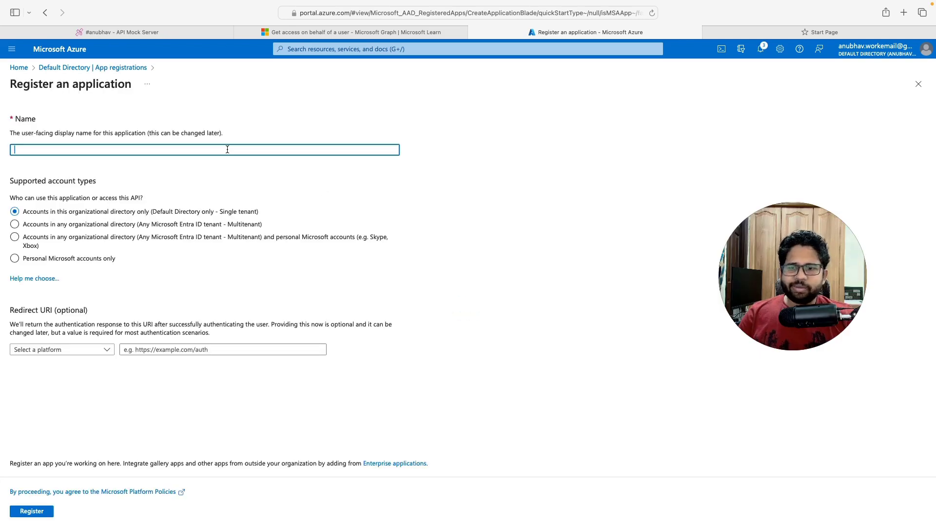
text(SDE cohort)
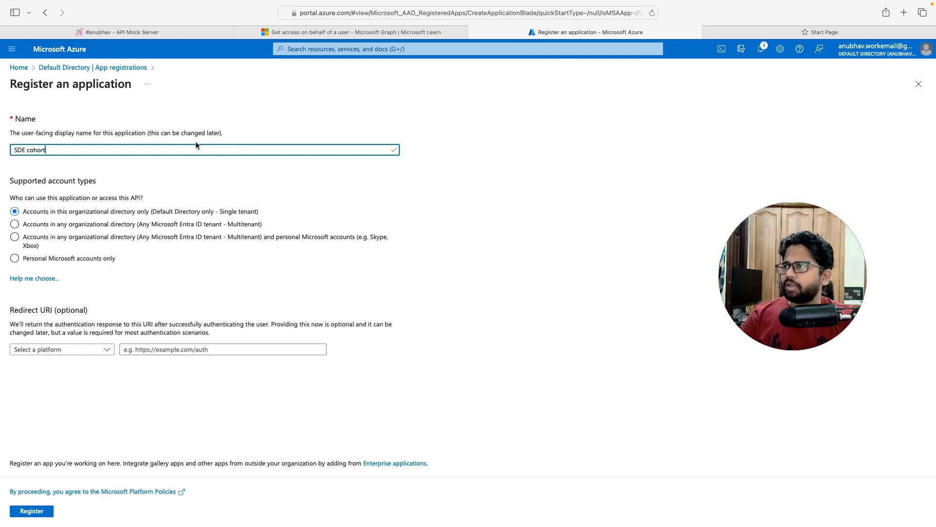
click(43, 240)
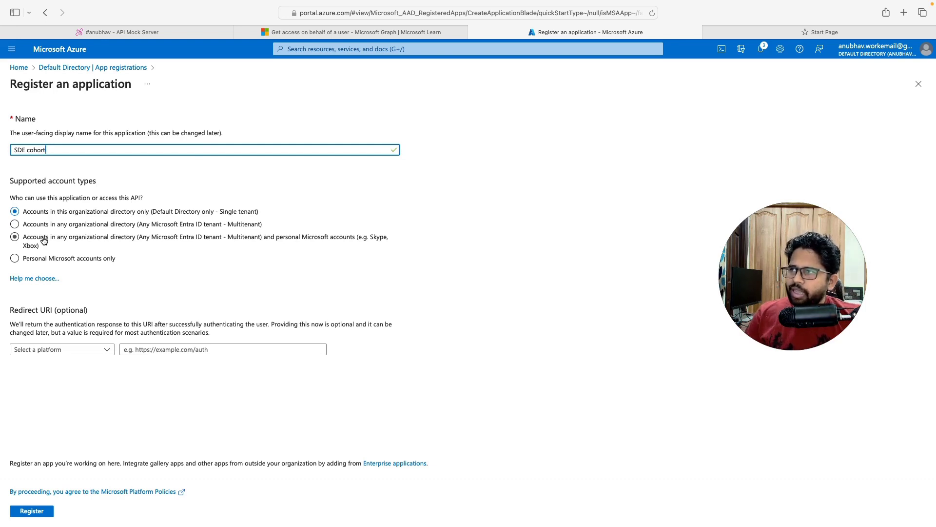
click(51, 242)
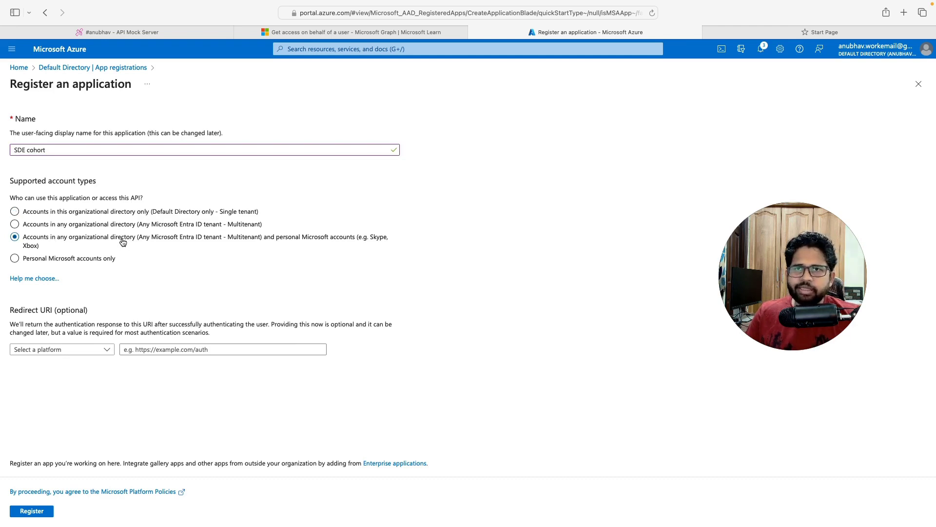
Step: Add a Web redirect URI using the base URL of the Beeceptor mock endpoint, and register the application
click(78, 349)
click(67, 379)
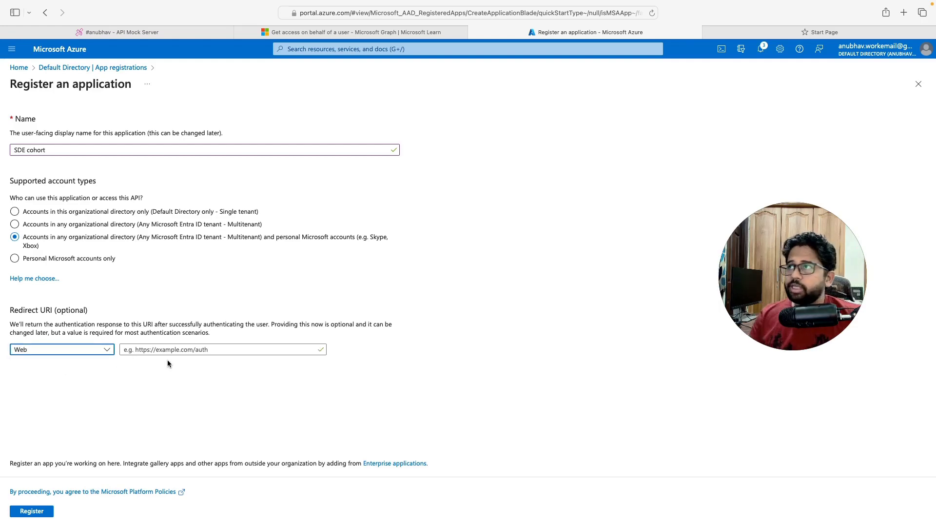
click(85, 352)
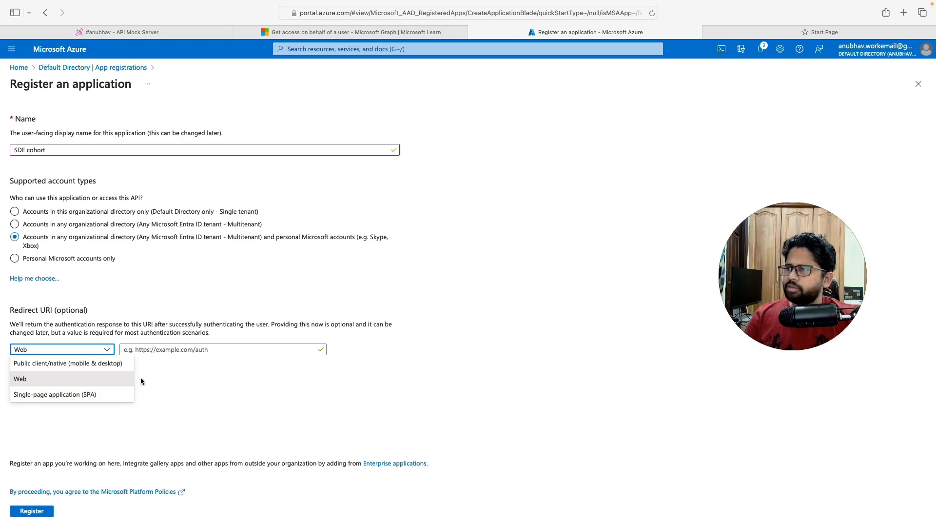
click(62, 380)
click(166, 349)
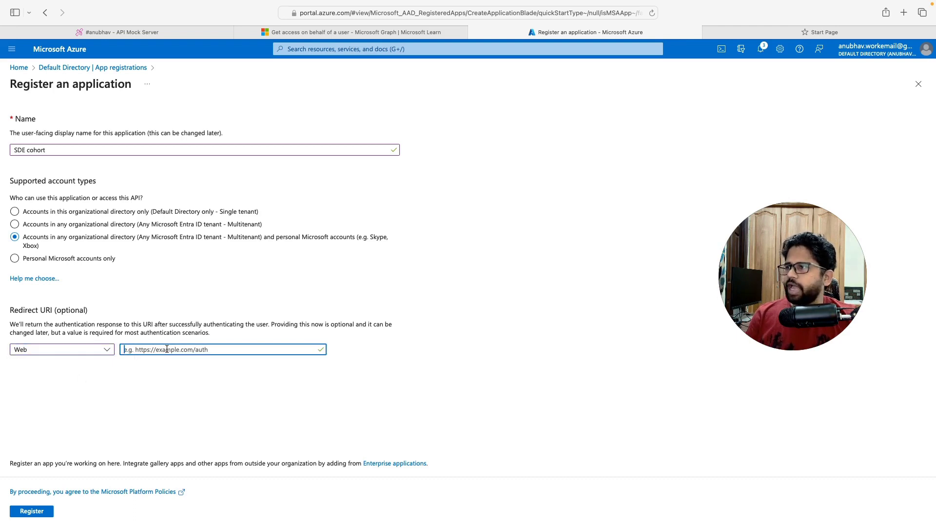
click(156, 33)
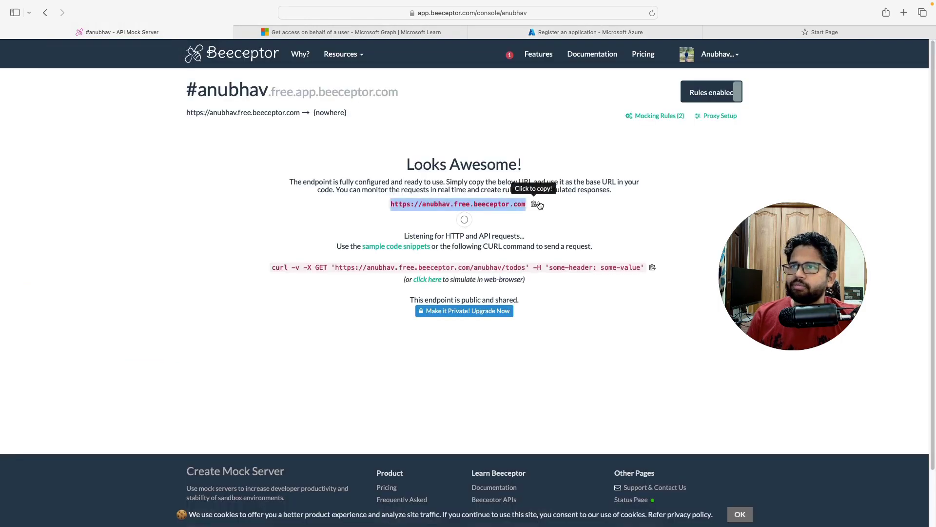
click(562, 33)
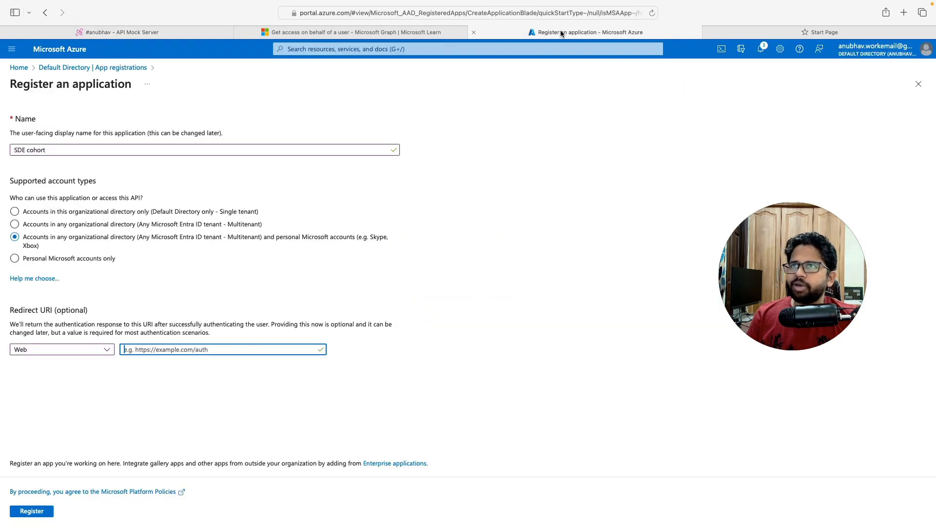
text(https://anubhav.free.beeceptor.com)
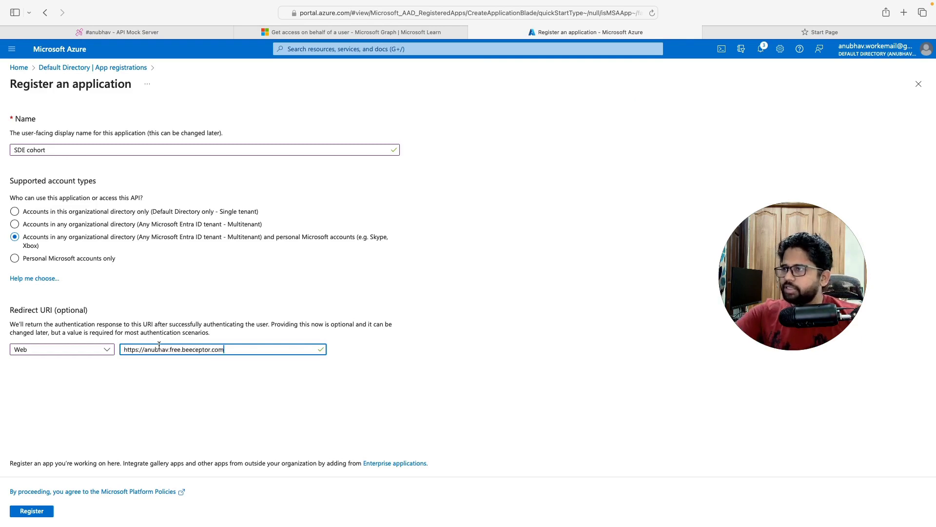
click(37, 513)
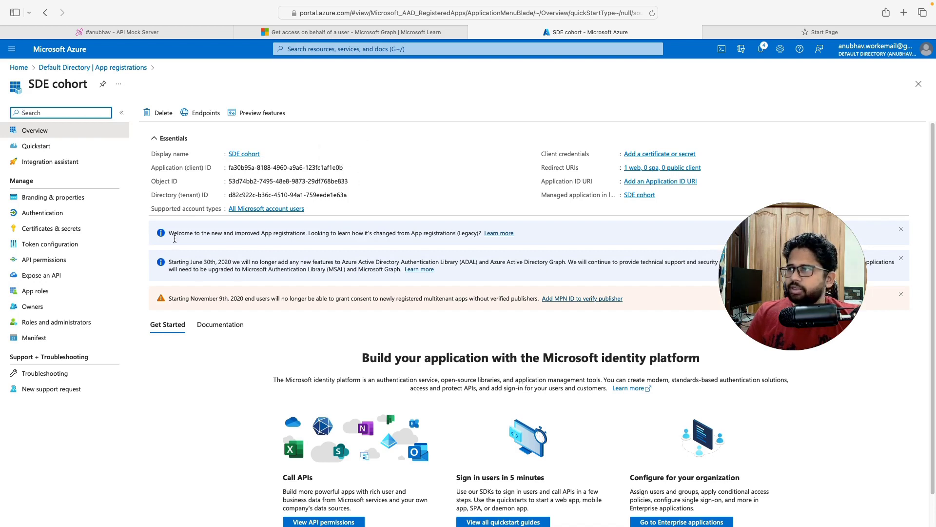
click(54, 275)
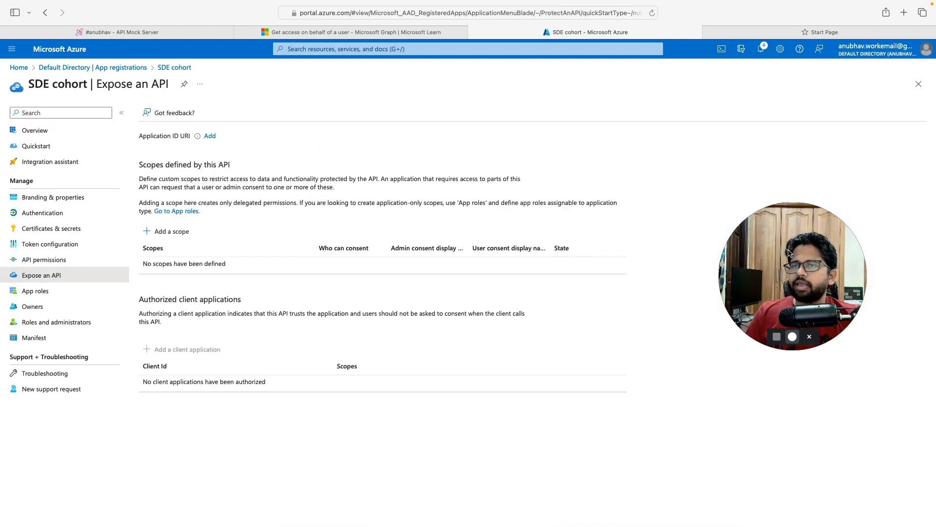
drag(780, 254, 747, 195)
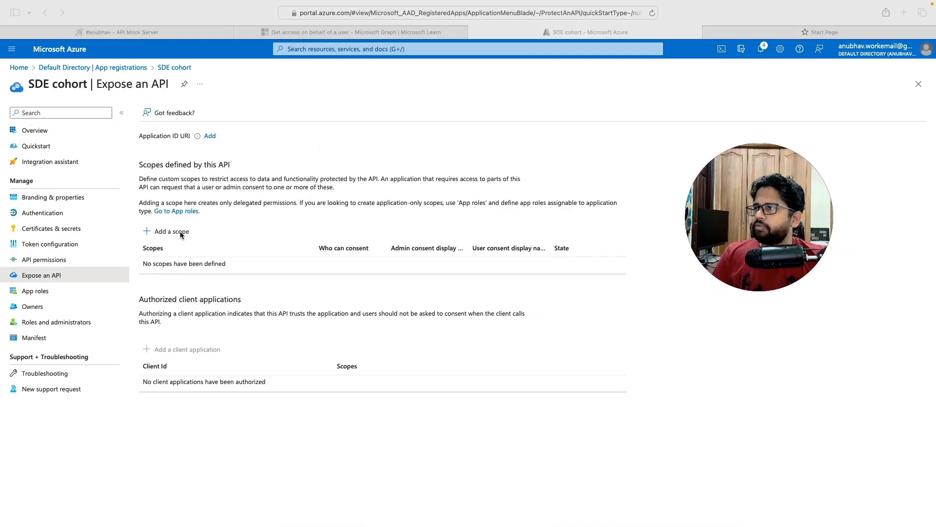
drag(753, 223, 718, 301)
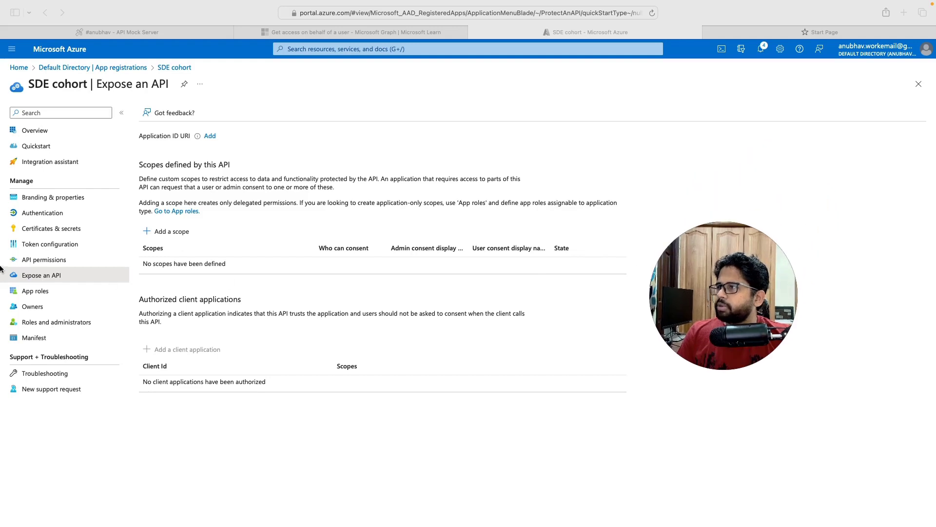
Step: Add the Microsoft Graph application permission Mail.Read to the SDE cohort app's API permissions
click(73, 259)
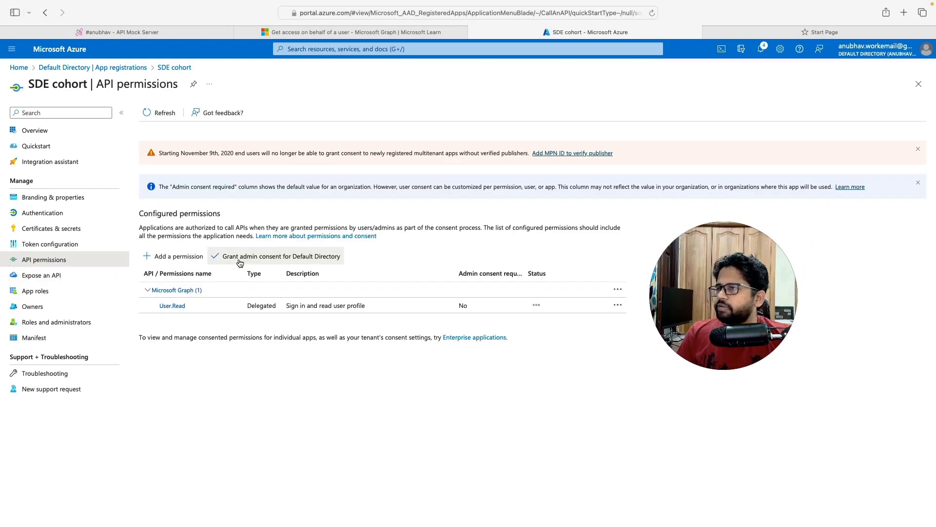
click(170, 256)
click(652, 266)
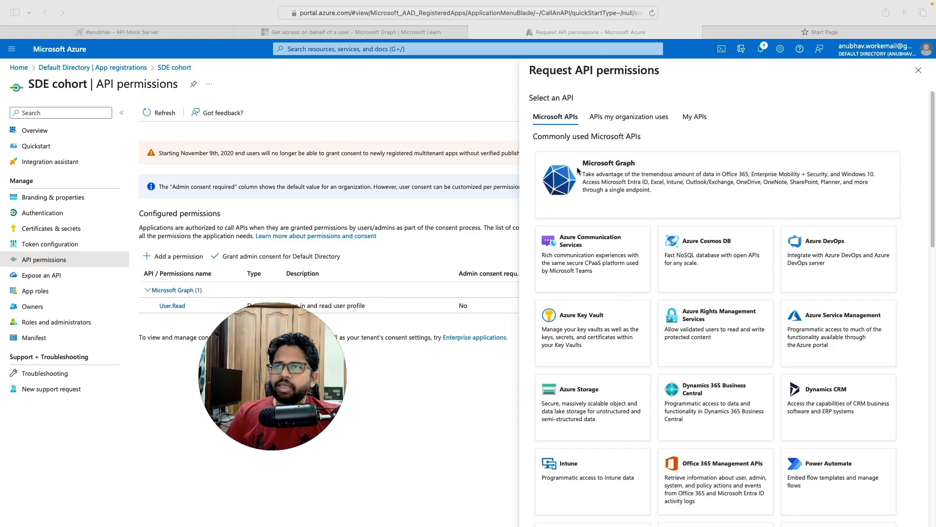
click(583, 171)
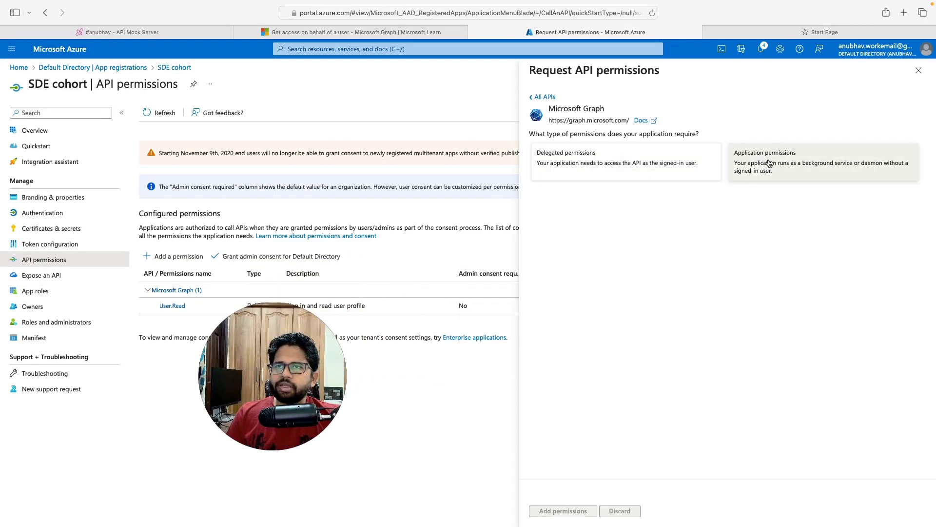
click(769, 163)
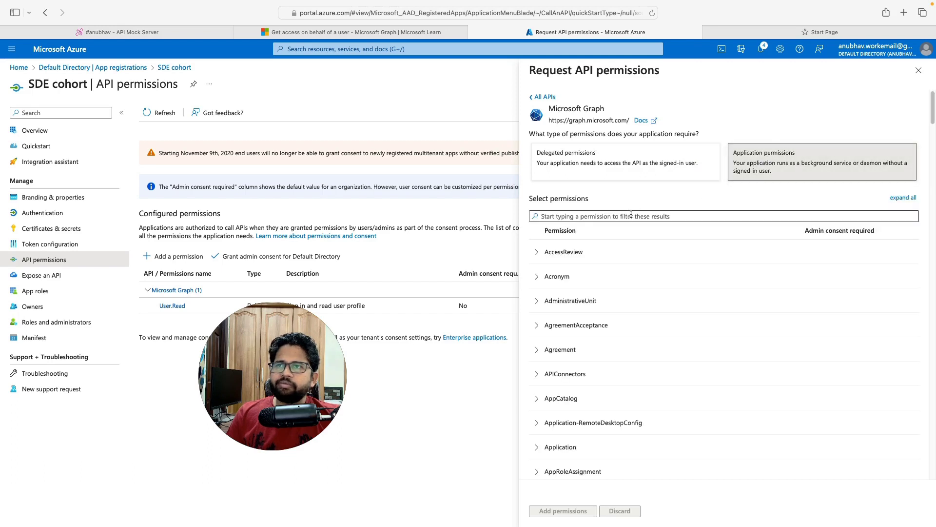
text(mail)
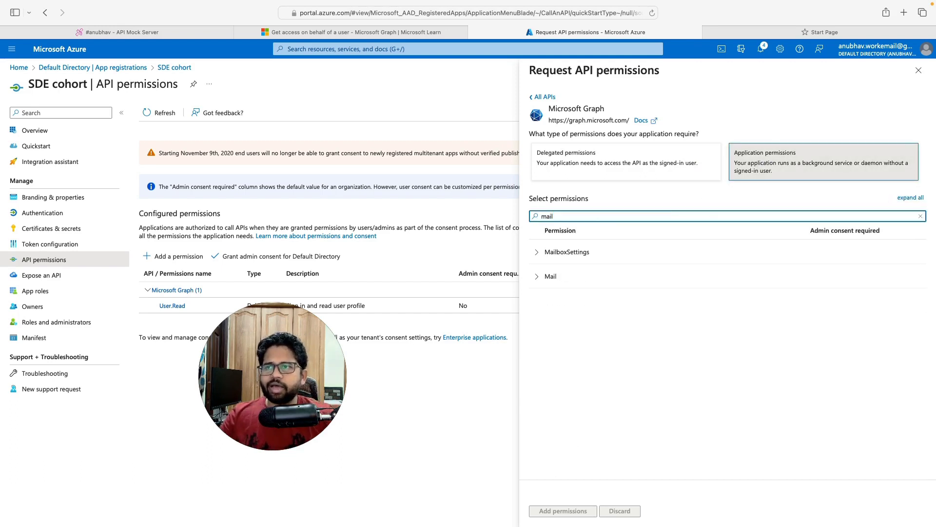
click(537, 277)
click(536, 301)
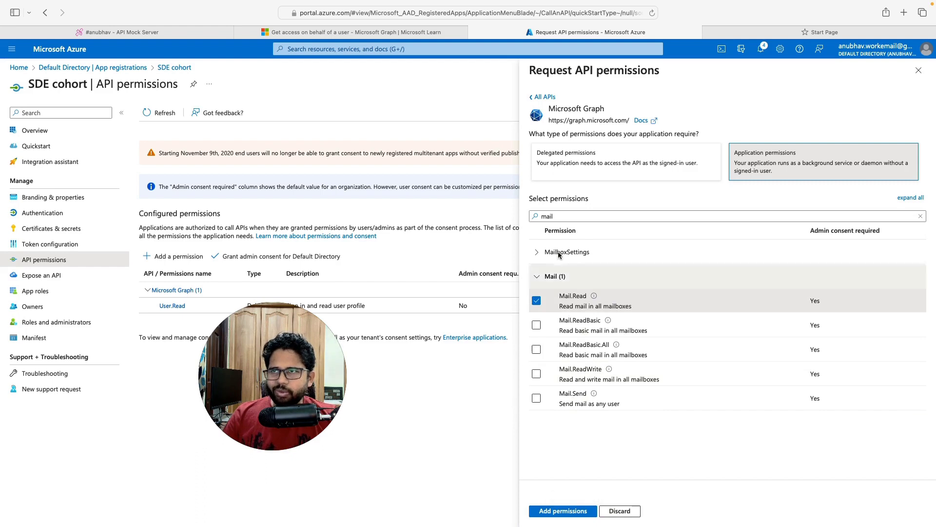
click(555, 511)
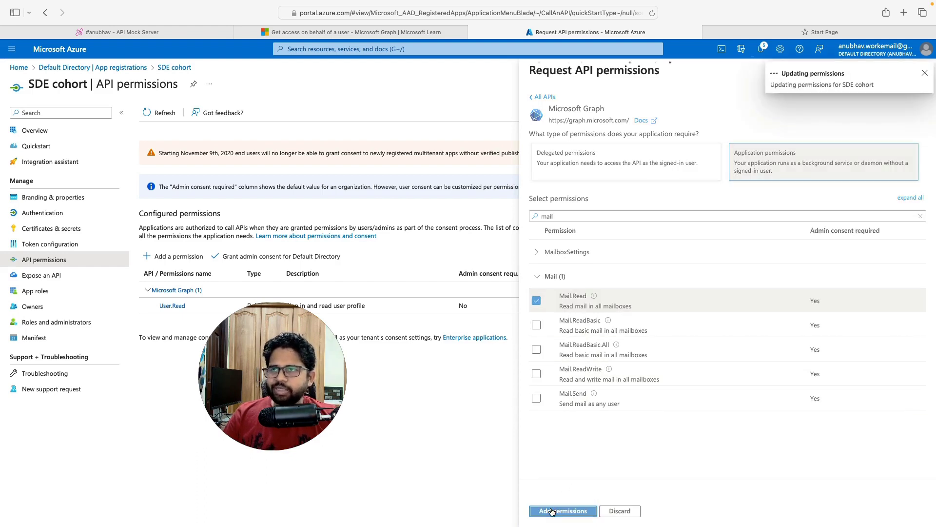
Step: Grant admin consent for Default Directory on the app's configured permissions and confirm it
drag(317, 367, 734, 379)
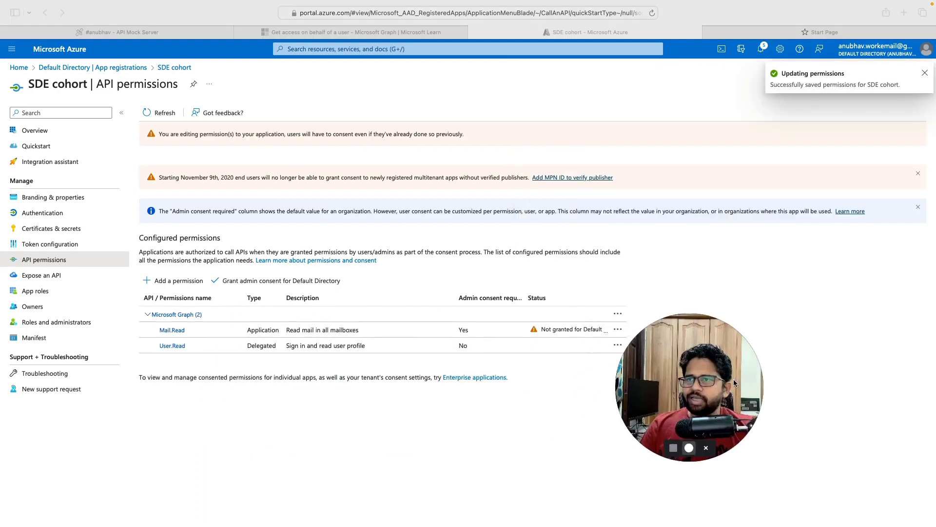
click(254, 281)
click(160, 175)
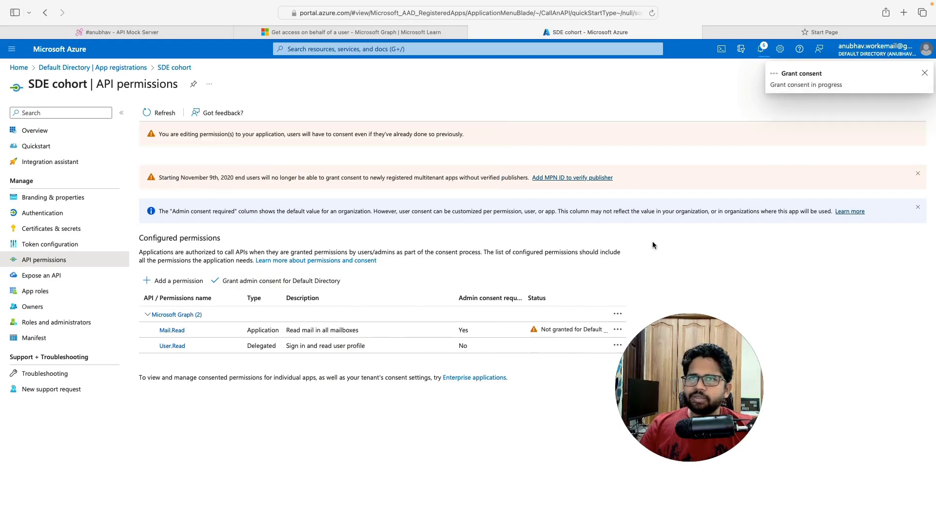
Step: Return to the SDE cohort overview and copy the application (client) ID
drag(695, 360, 790, 337)
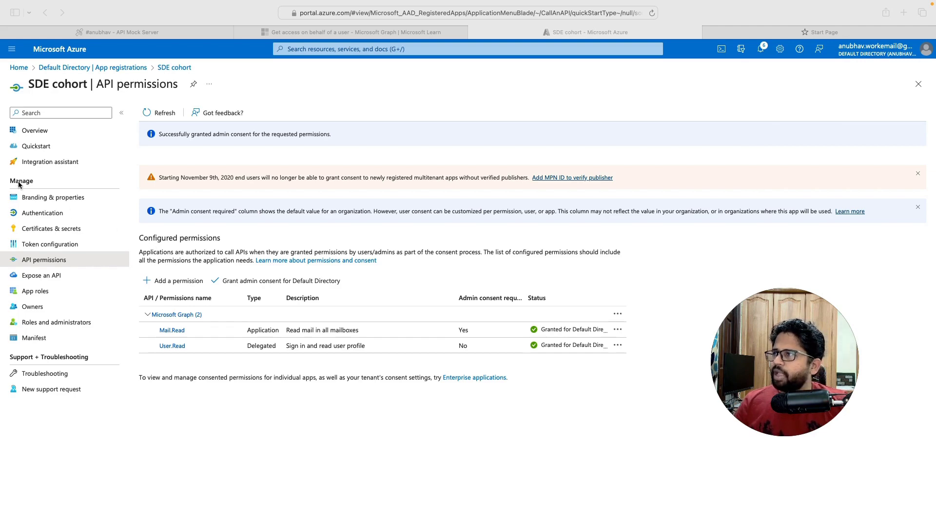
click(34, 132)
click(35, 132)
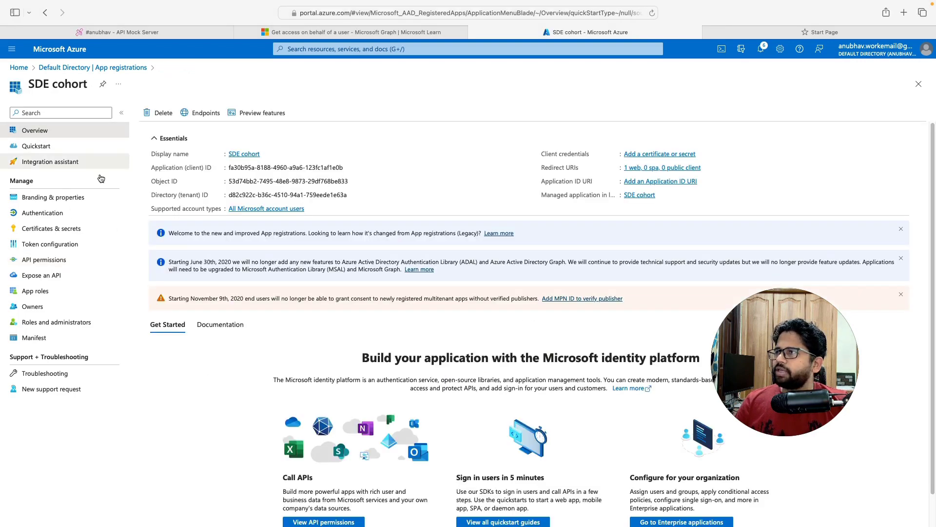
click(349, 167)
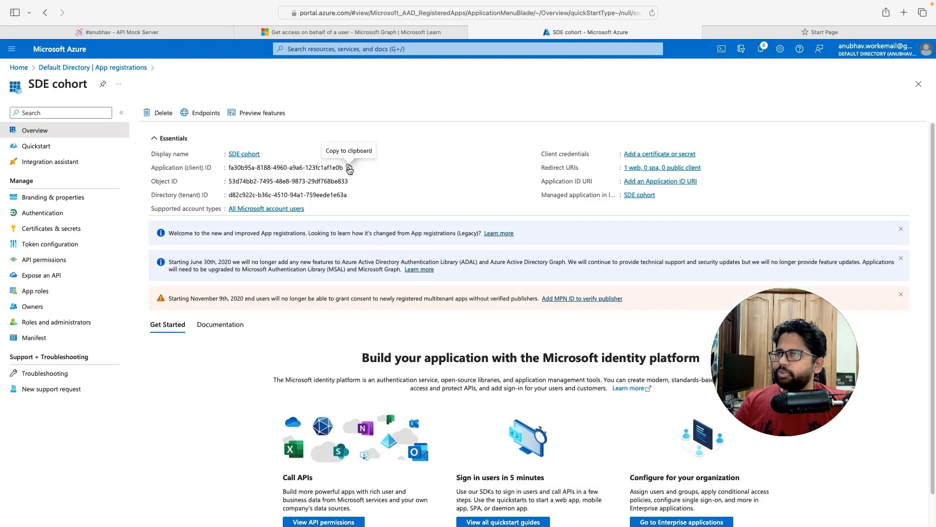
Step: Switch to Postman and replace the Authorize Request's client_id value with the copied application (client) ID
mouse_move(517, 524)
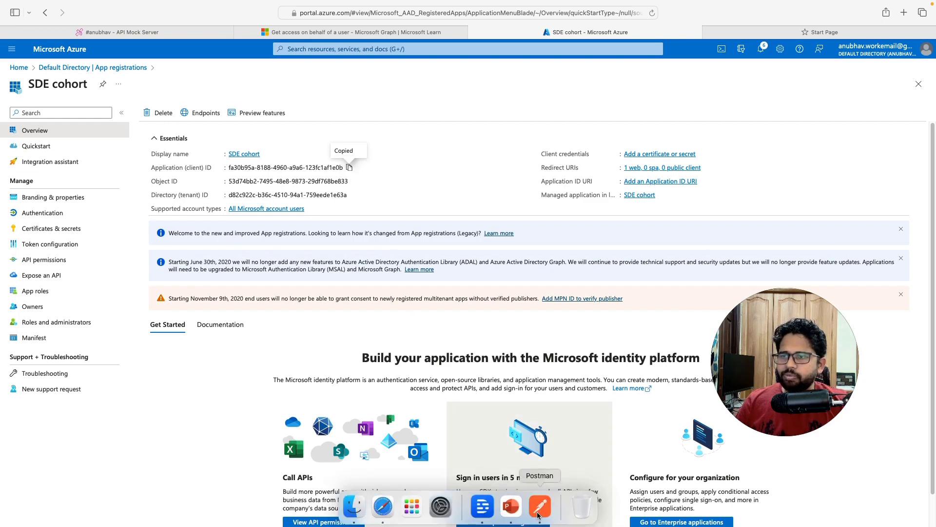
click(539, 512)
triple_click(541, 147)
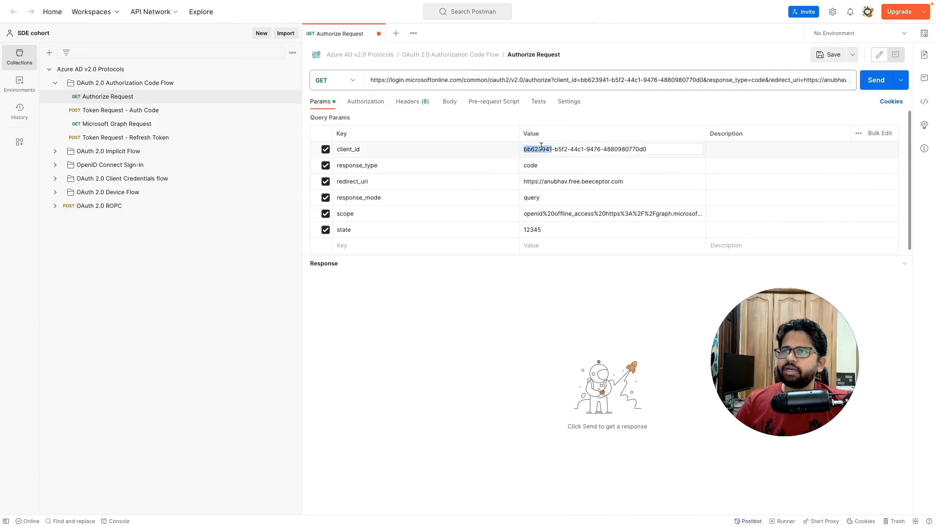
key(BackSpace)
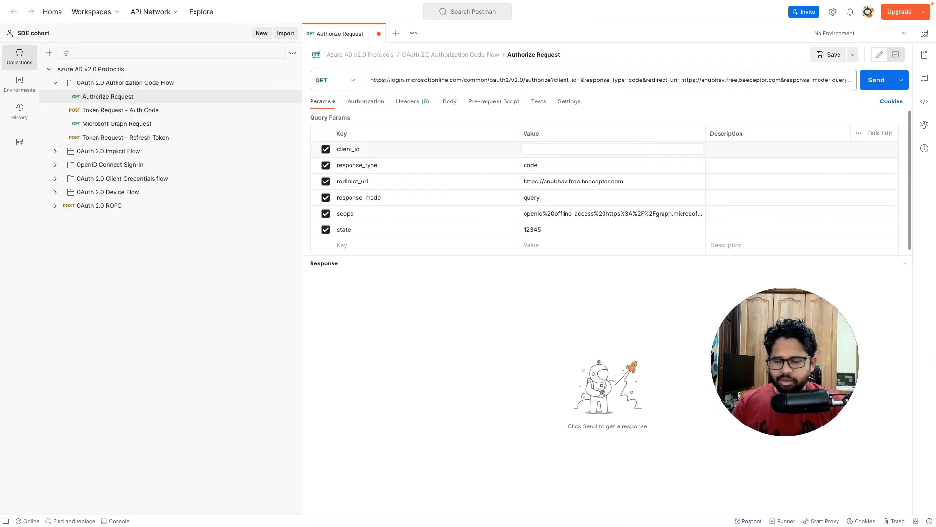
key(super+v)
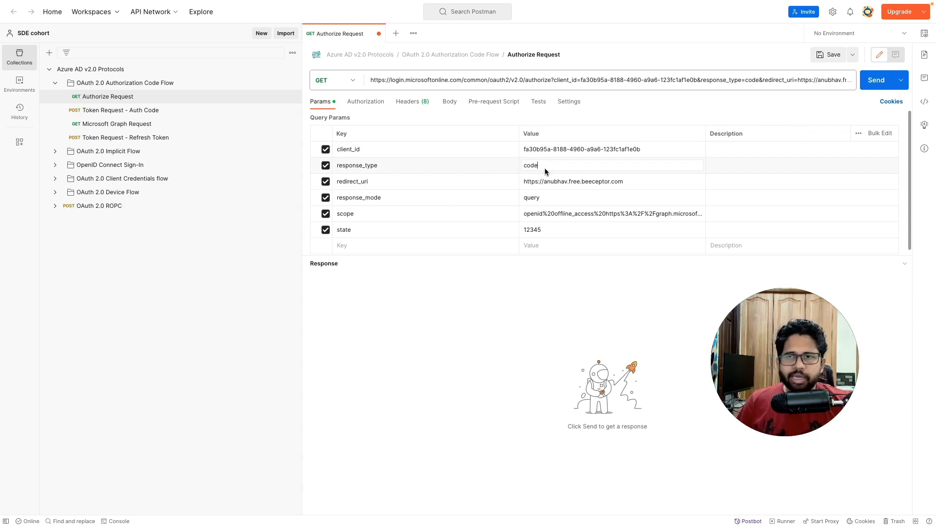
Step: Review the redirect_uri, response_mode, scope and state query parameters of the Authorize Request
double_click(585, 182)
drag(524, 183, 654, 185)
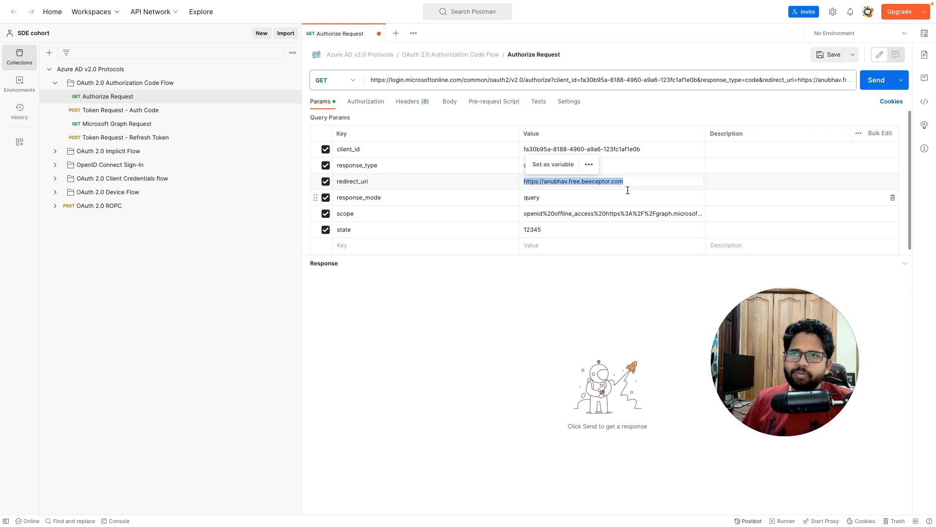
double_click(531, 197)
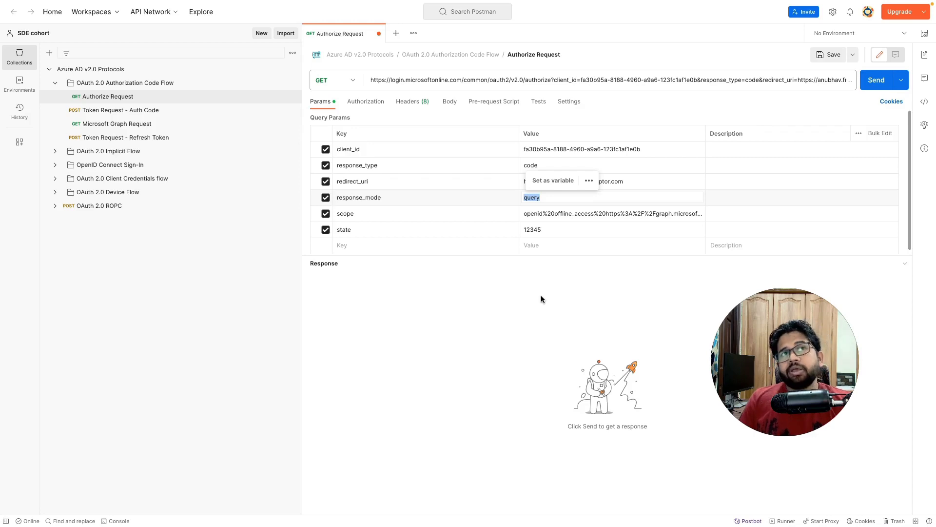
click(538, 214)
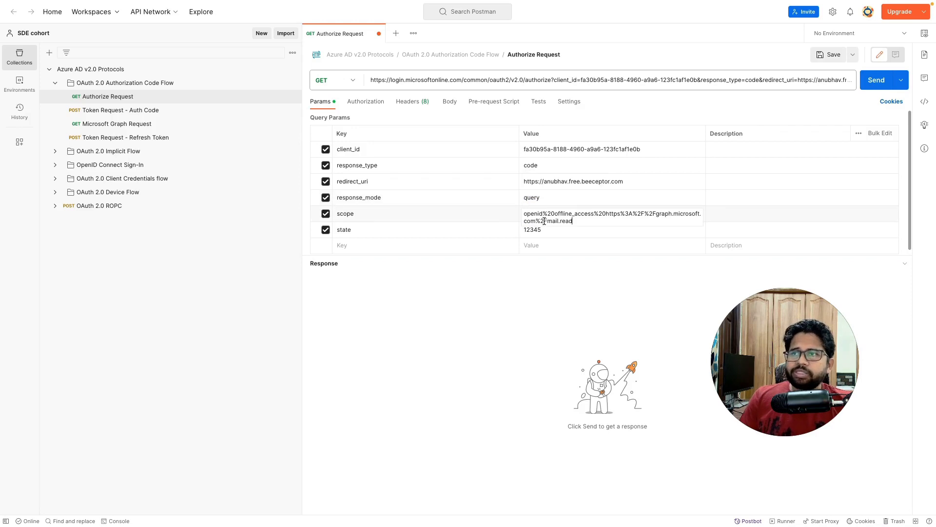
double_click(532, 229)
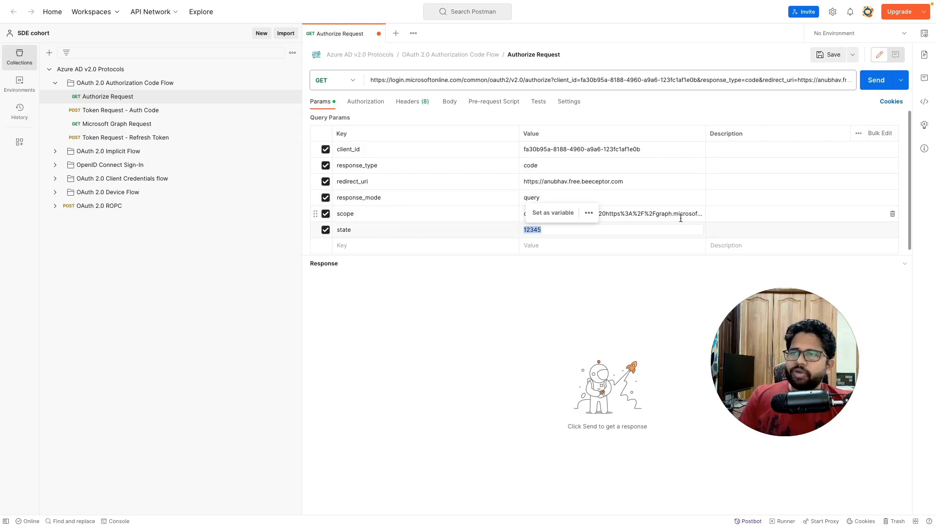
click(528, 285)
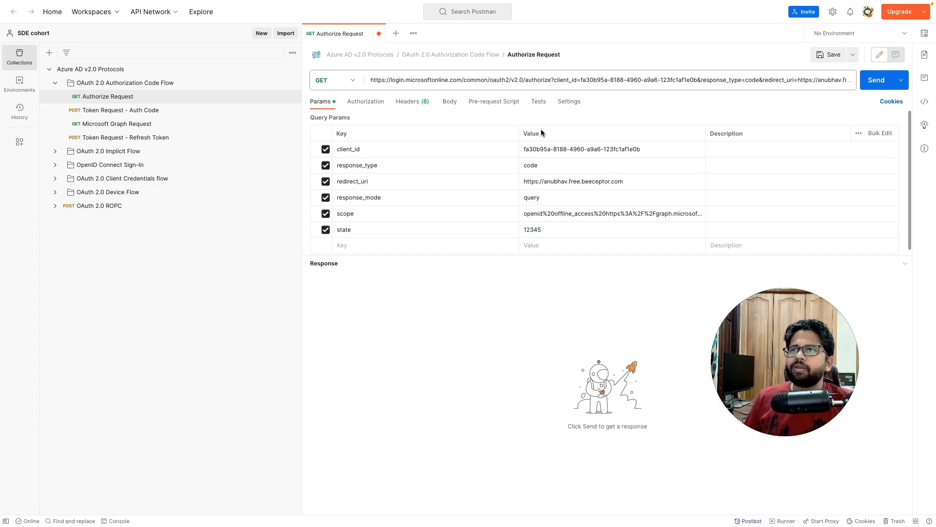
Step: Copy the full Authorize Request URL and load it in Safari's empty Start Page tab
click(521, 81)
key(ctrl+a)
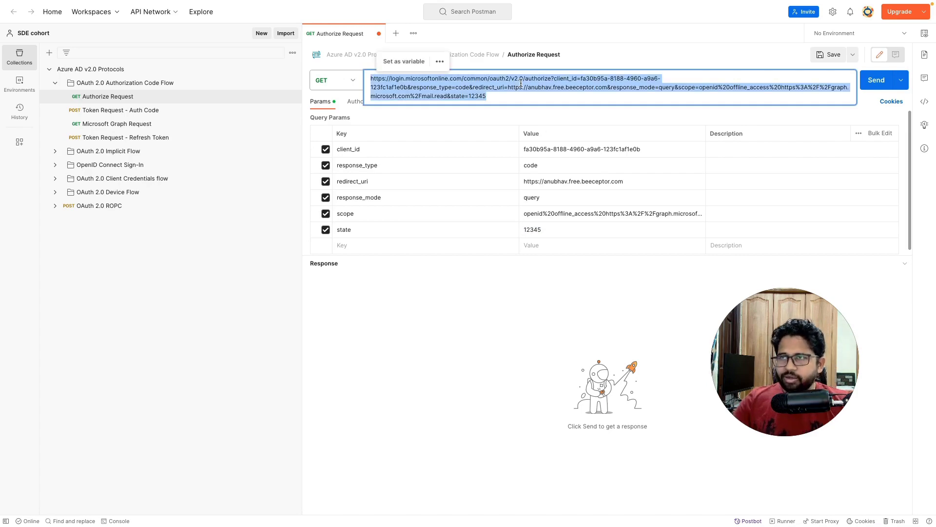
mouse_move(488, 512)
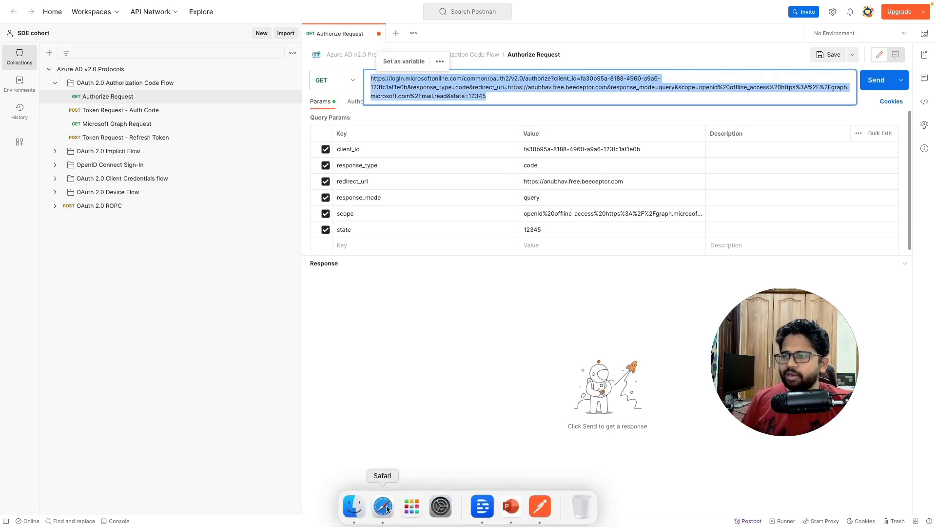
click(386, 507)
key(ctrl+Tab)
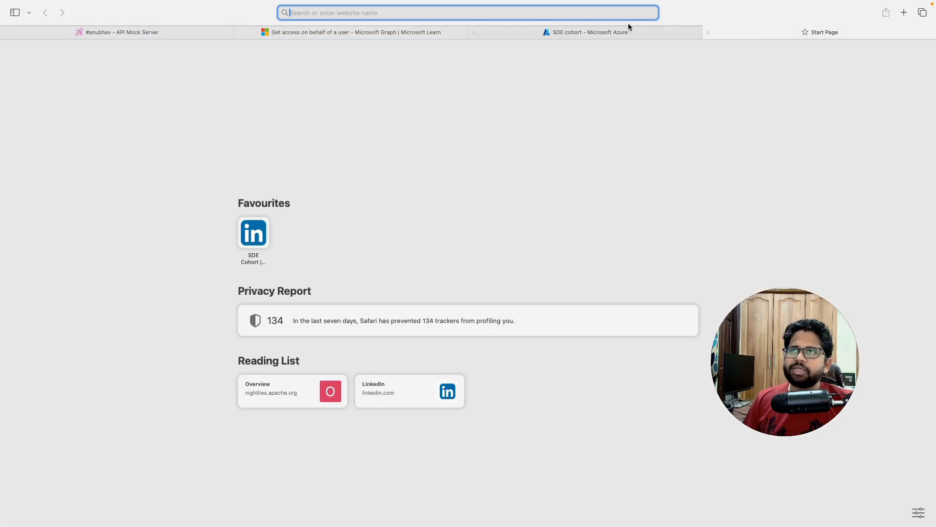
key(super+v)
key(Return)
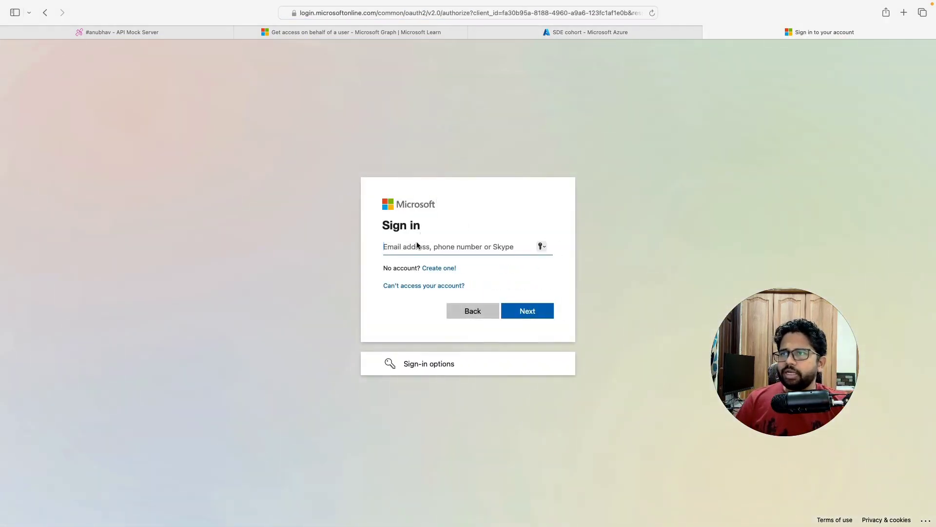
Step: Sign in with the Microsoft account's e-mail and accept the permissions requested by SDE cohort
click(417, 267)
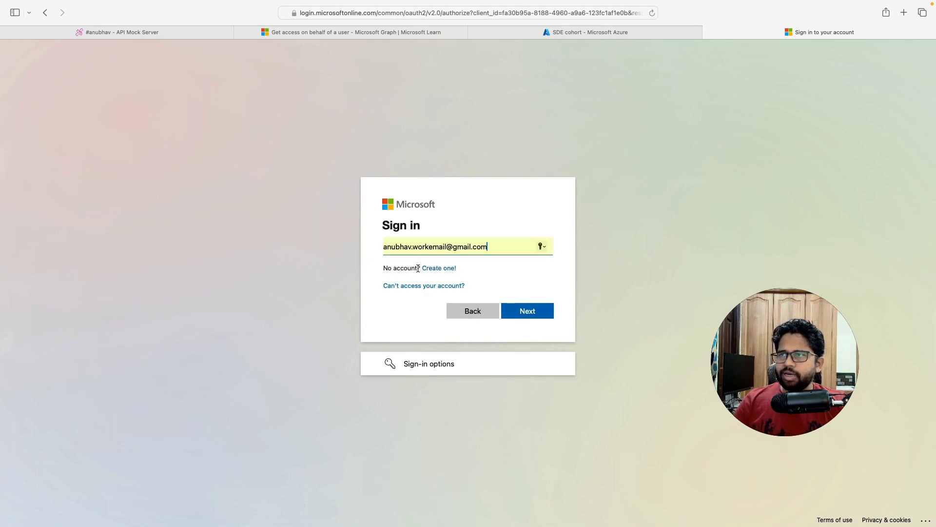
click(532, 317)
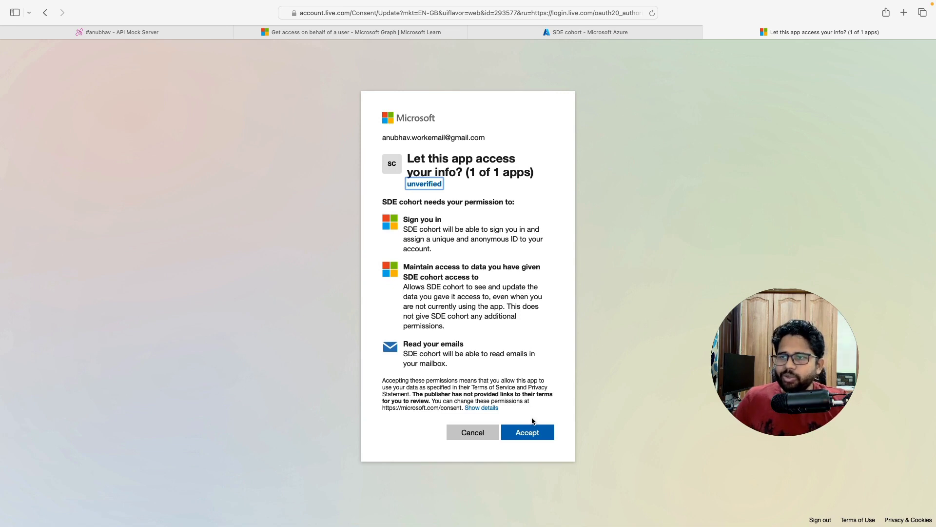
click(529, 433)
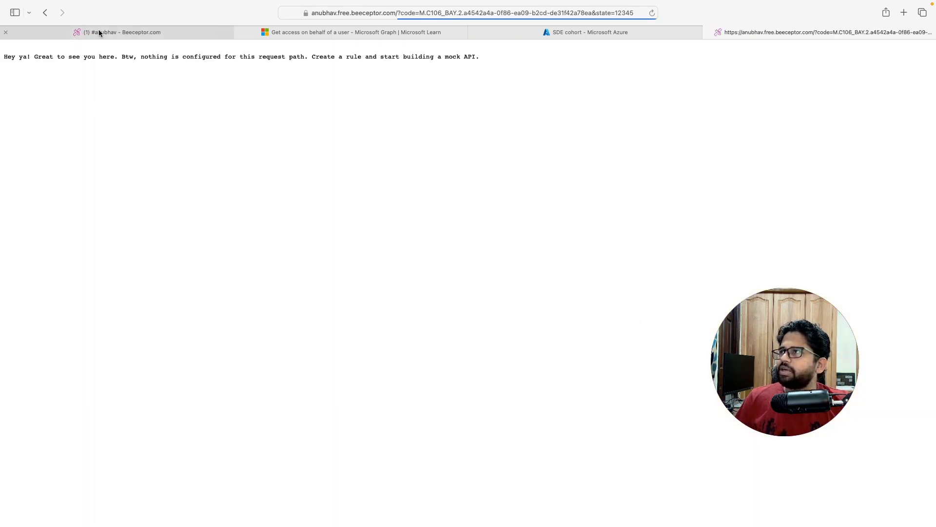
Step: Check the captured request in the Beeceptor console and copy the authorization code from the redirected page's URL
mouse_move(347, 16)
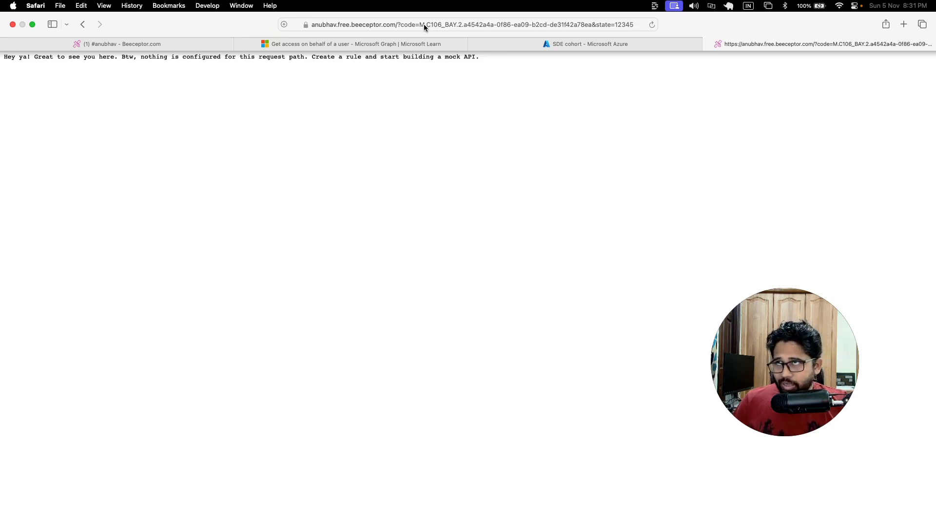
click(138, 45)
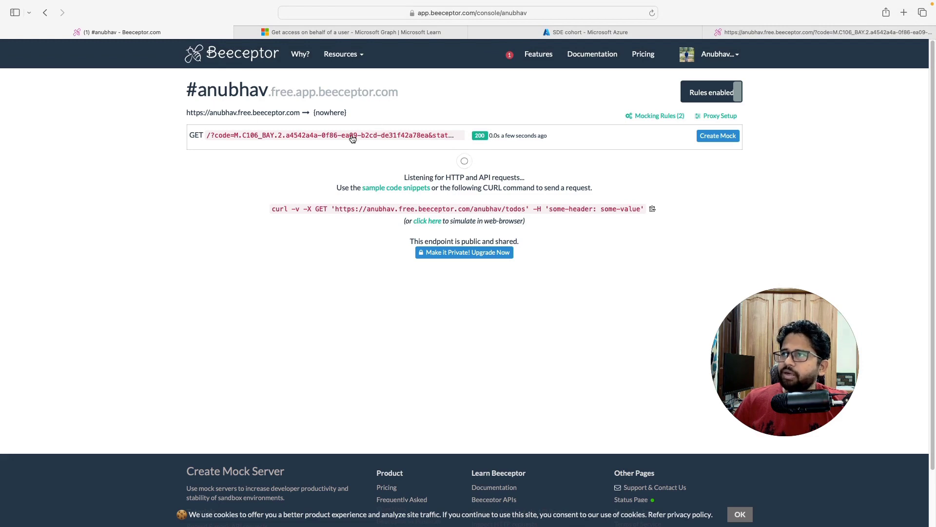
click(740, 34)
click(423, 14)
drag(421, 13, 593, 13)
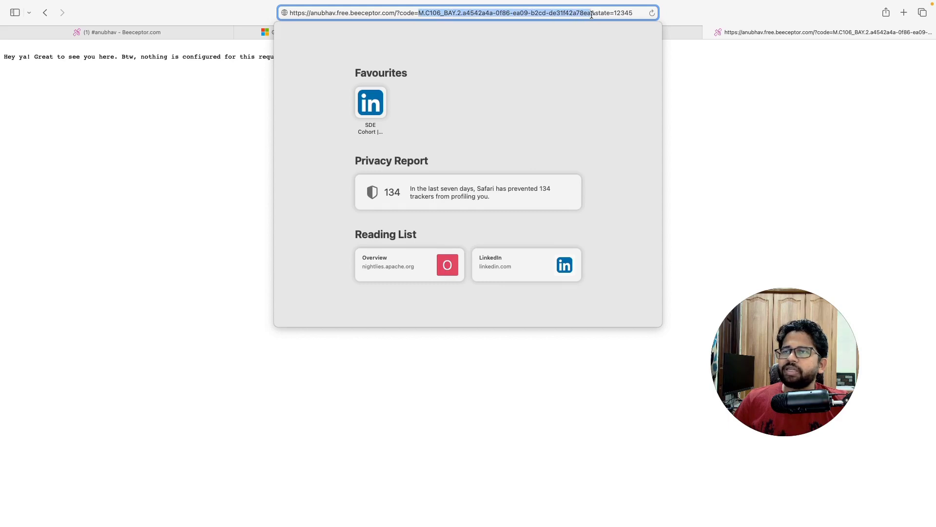
right_click(579, 15)
click(602, 34)
click(740, 112)
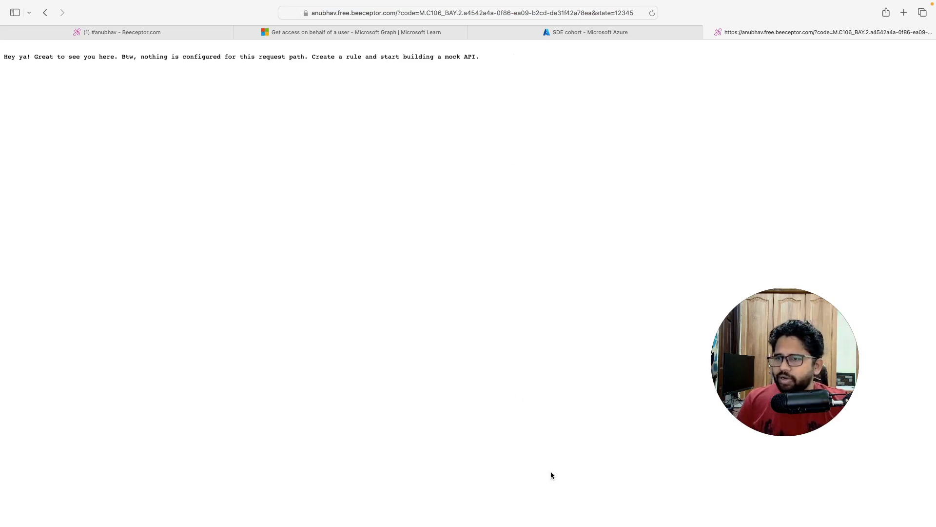
Step: Switch to Postman and replace the placeholder code value in the Token Request - Auth Code body with the copied authorization code
mouse_move(581, 498)
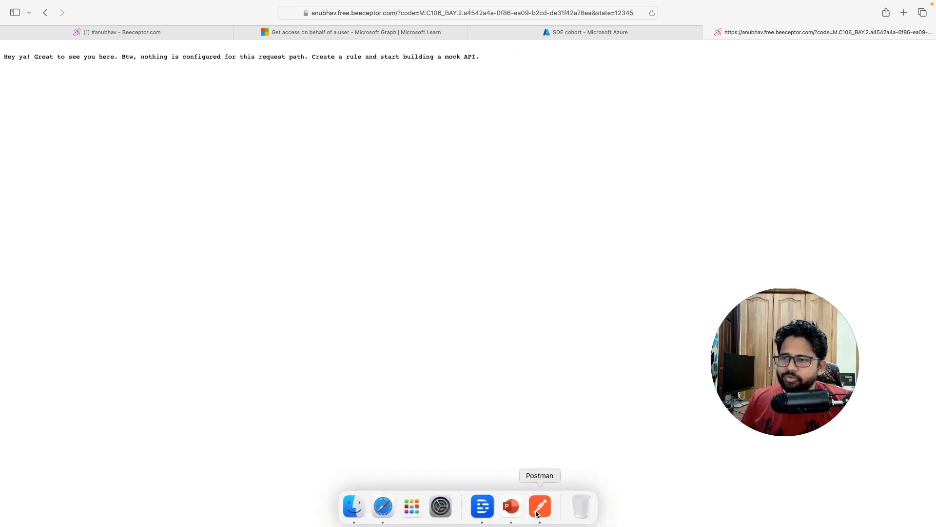
click(540, 506)
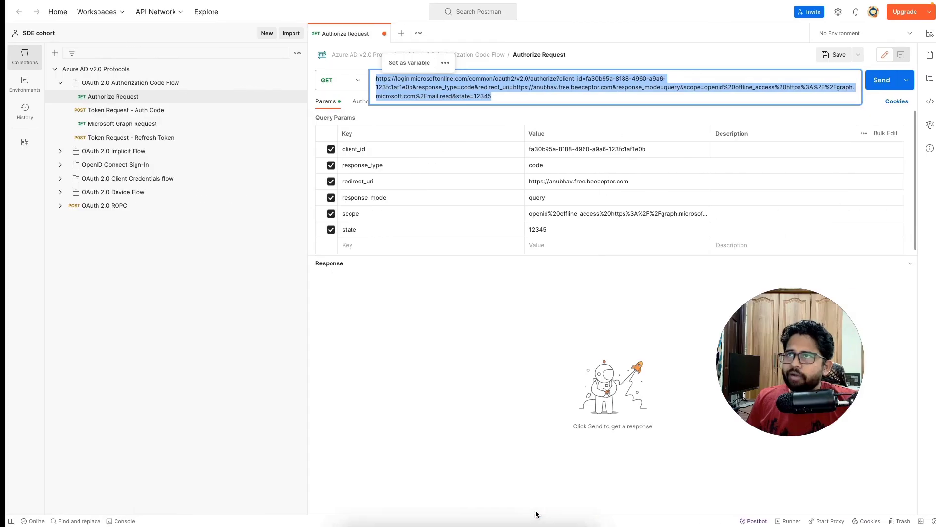
click(129, 115)
click(129, 114)
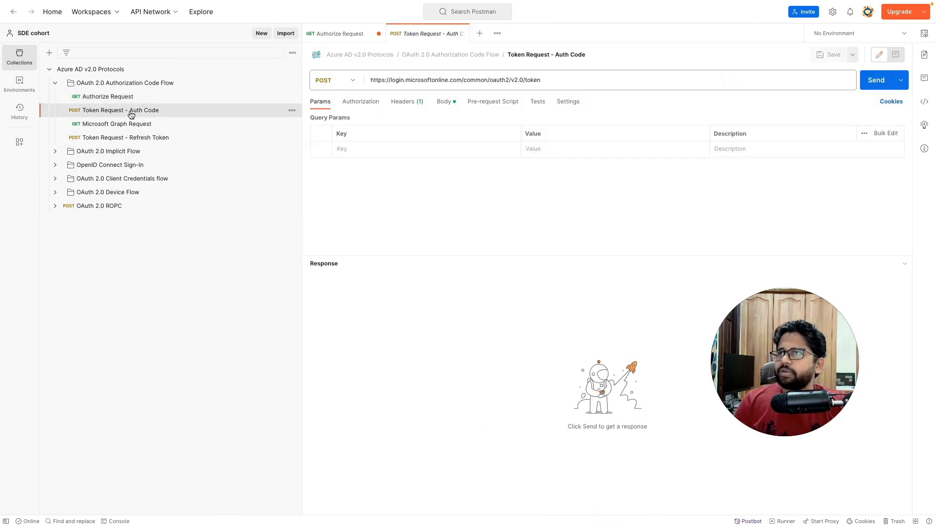
click(445, 102)
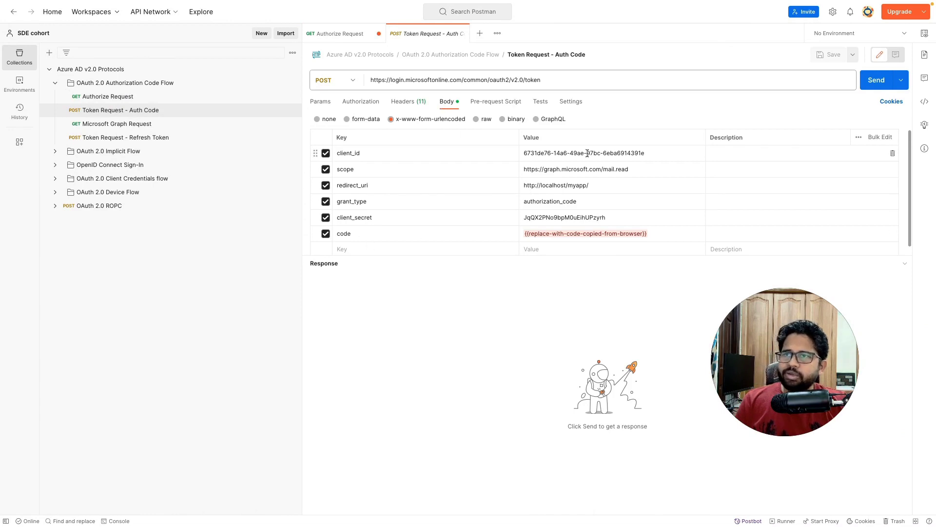
click(663, 234)
drag(663, 234, 509, 231)
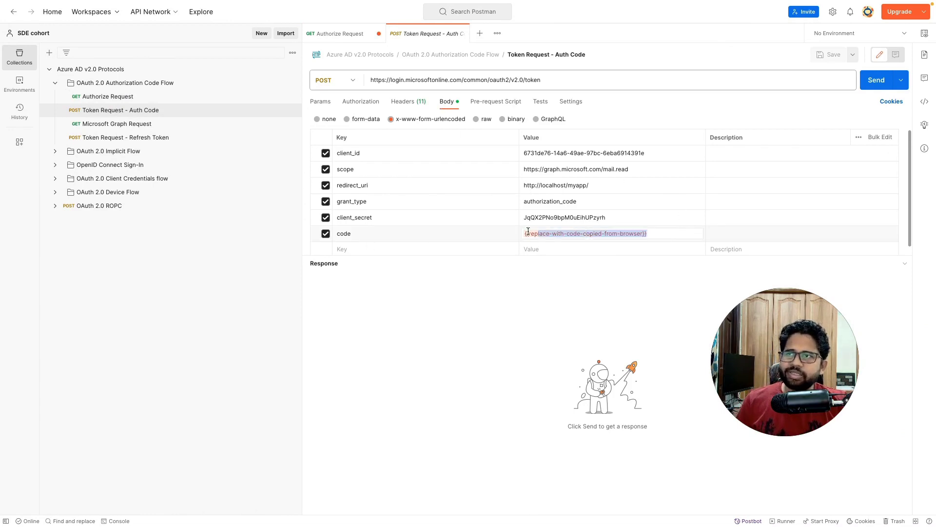
key(BackSpace)
key(ctrl+v)
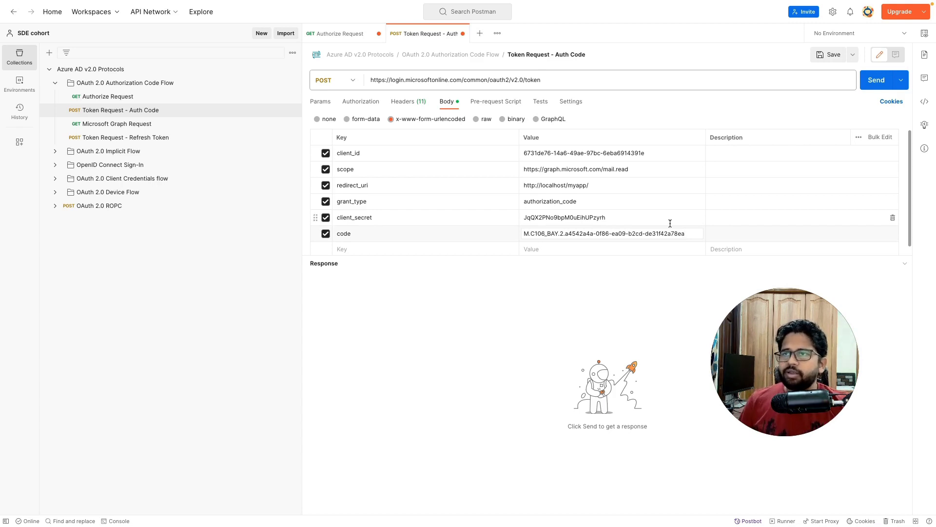
Step: Compare the Authorize Request's parameters with the token request's body, examining the client_secret field
double_click(554, 218)
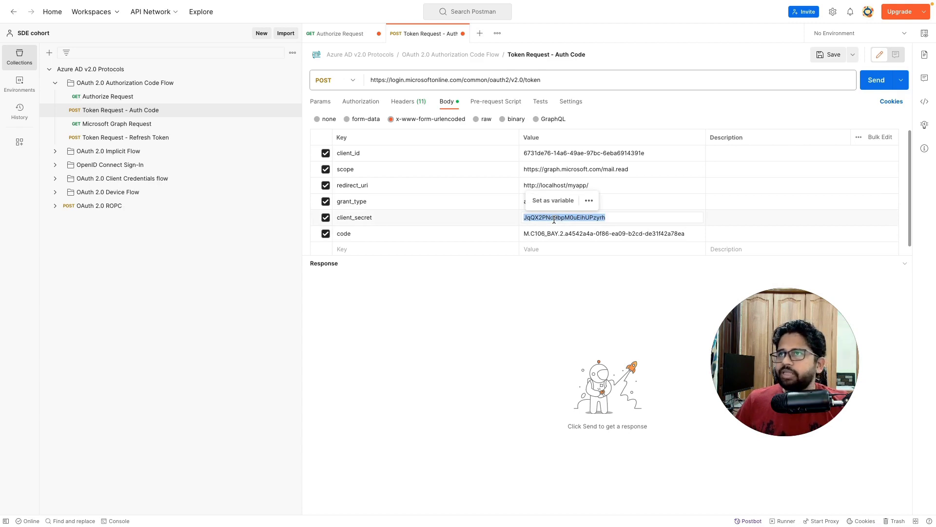
click(137, 96)
triple_click(489, 78)
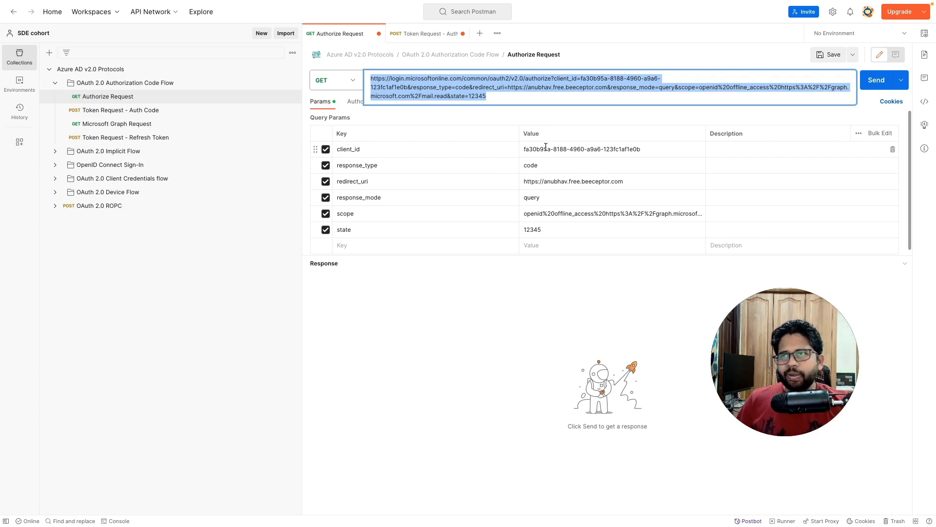
click(128, 110)
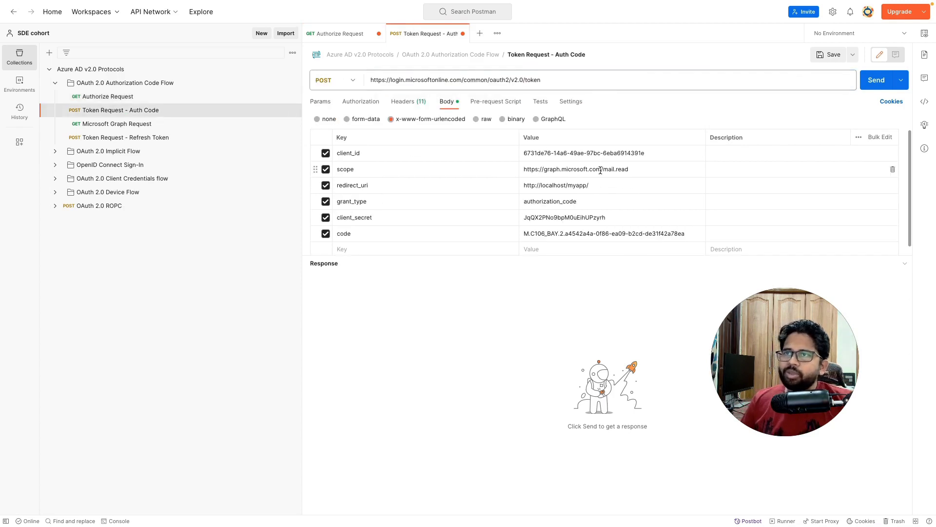
double_click(566, 219)
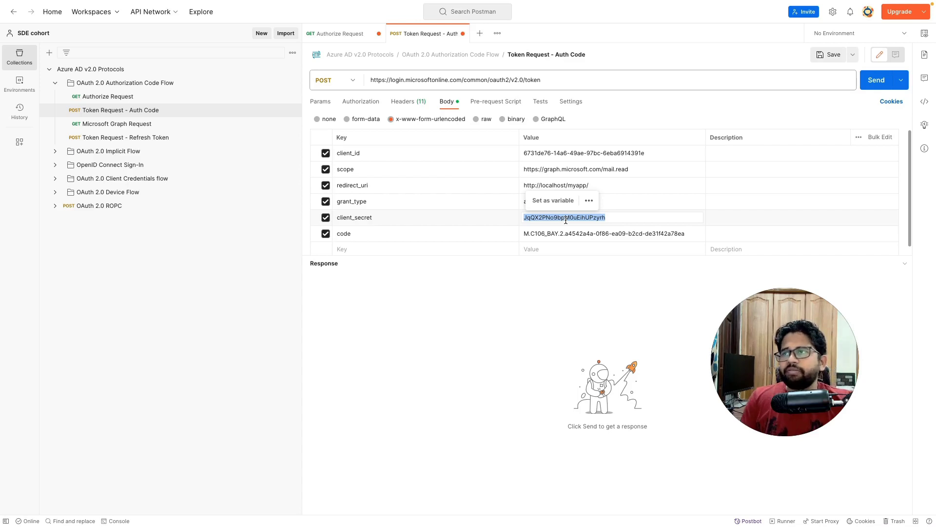
click(529, 303)
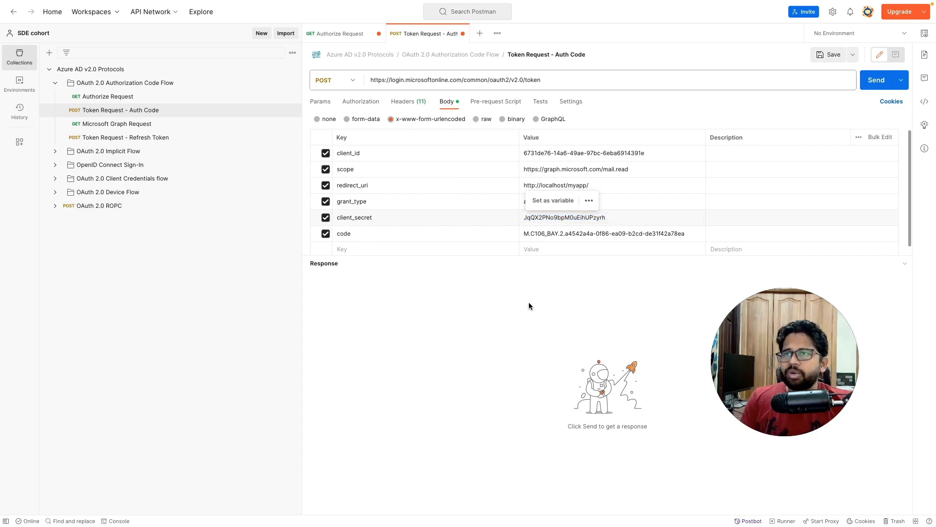
double_click(554, 217)
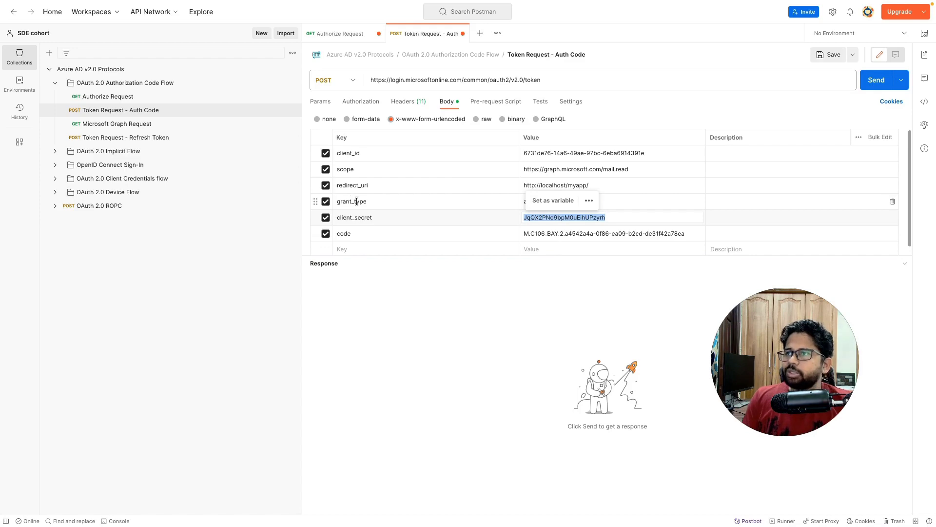
click(480, 299)
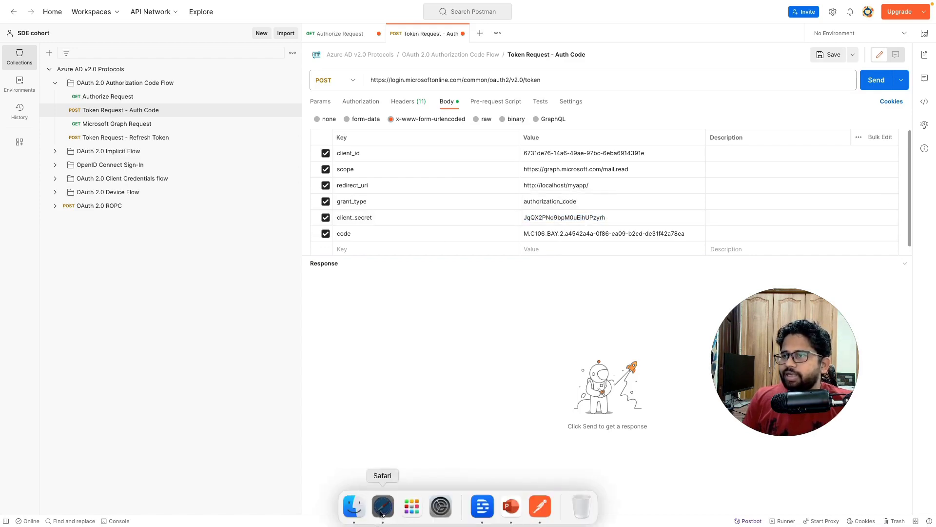
Step: Switch to the Azure portal in Safari and add a client secret described as "frfrf" to the SDE cohort app registration
click(382, 507)
click(591, 32)
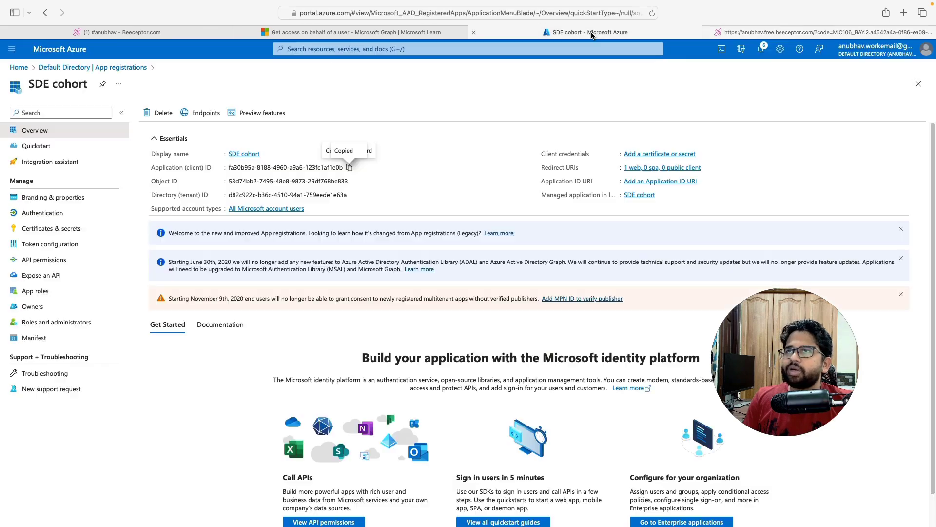
click(51, 228)
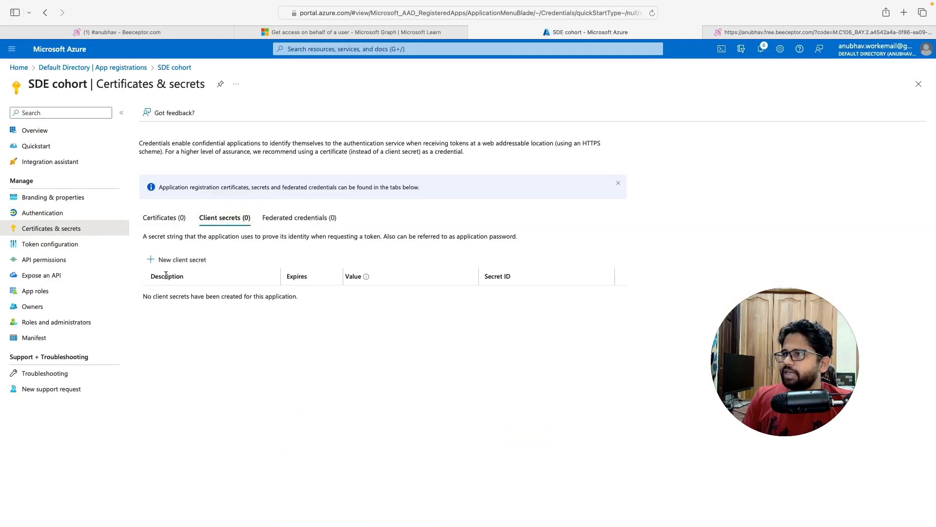
click(179, 259)
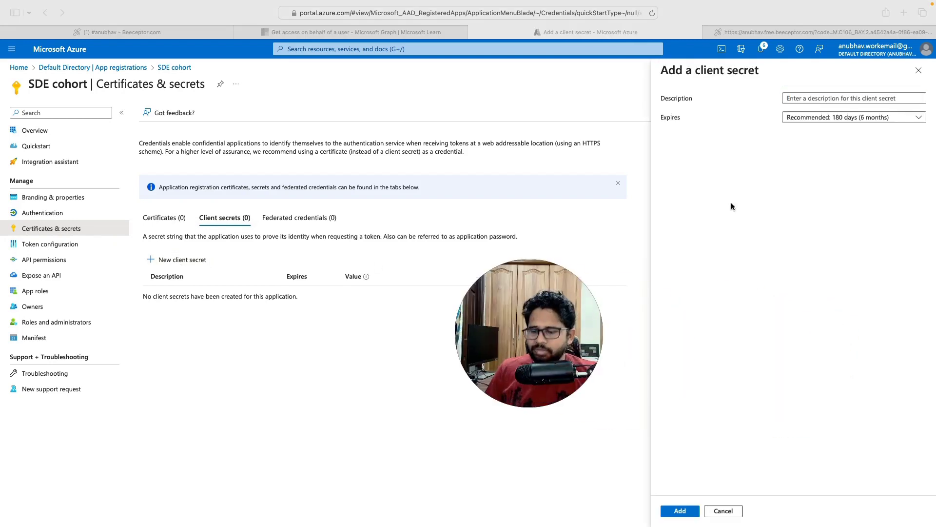
click(811, 98)
text(frfrf)
click(671, 515)
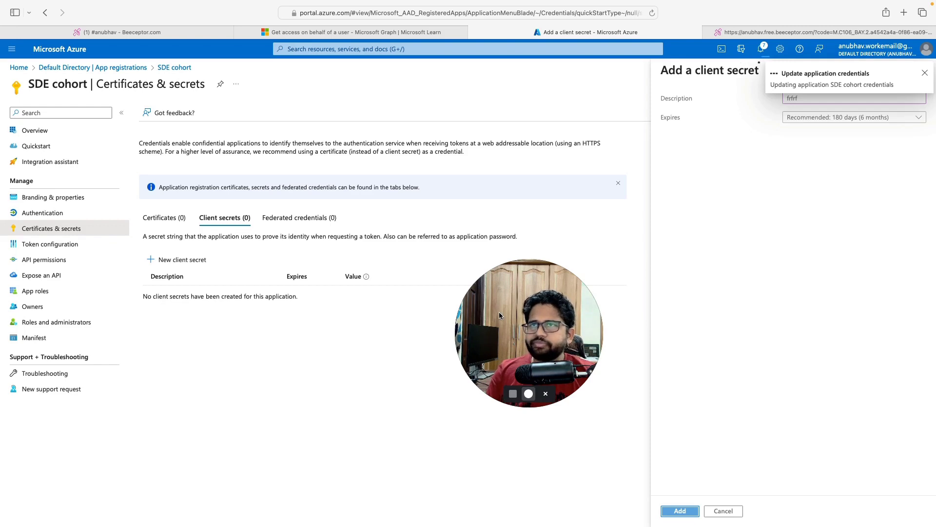
drag(499, 311, 687, 291)
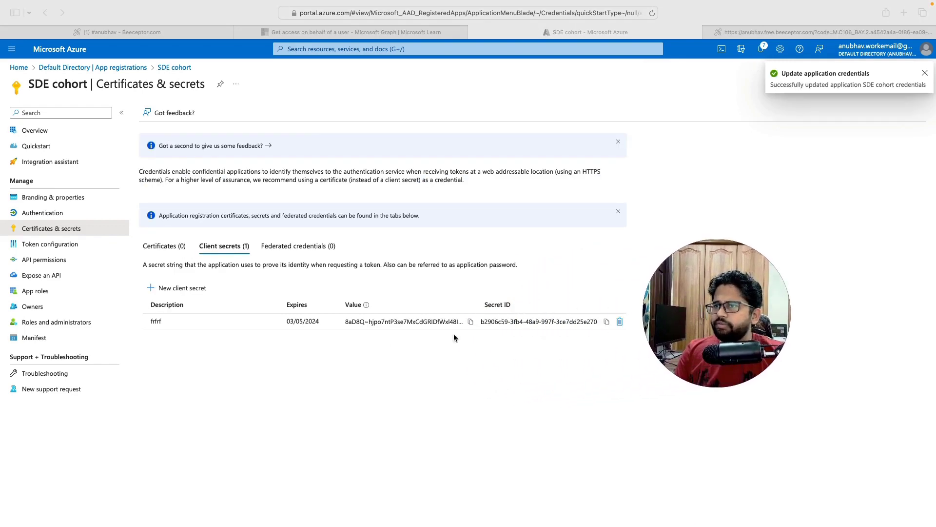
Step: Copy the frfrf secret's value from Azure, switch to Postman and replace the client_secret value in the Token Request - Auth Code body
click(478, 323)
click(471, 322)
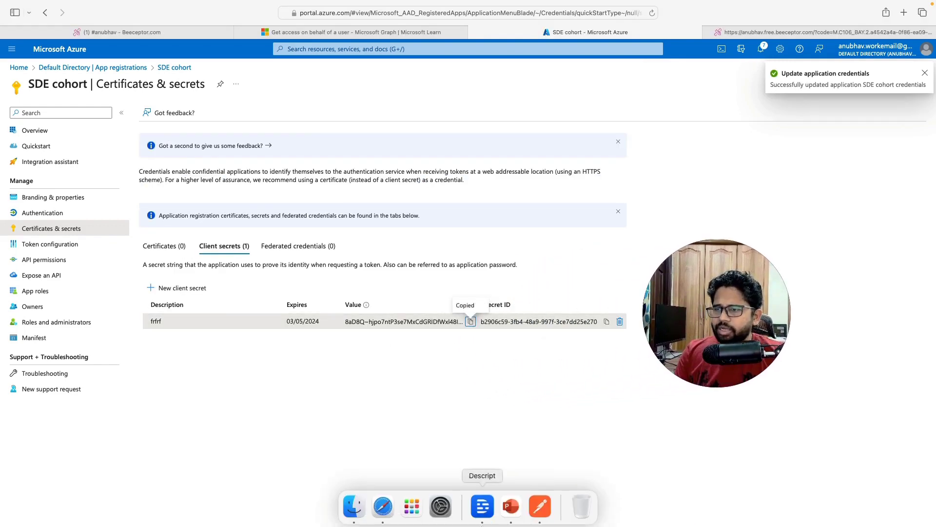
click(529, 495)
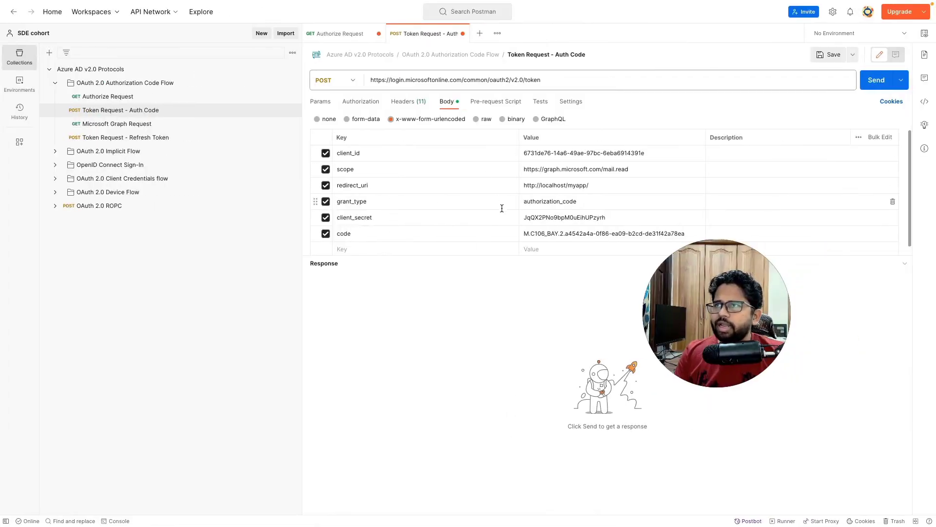
double_click(547, 217)
key(BackSpace)
key(super+v)
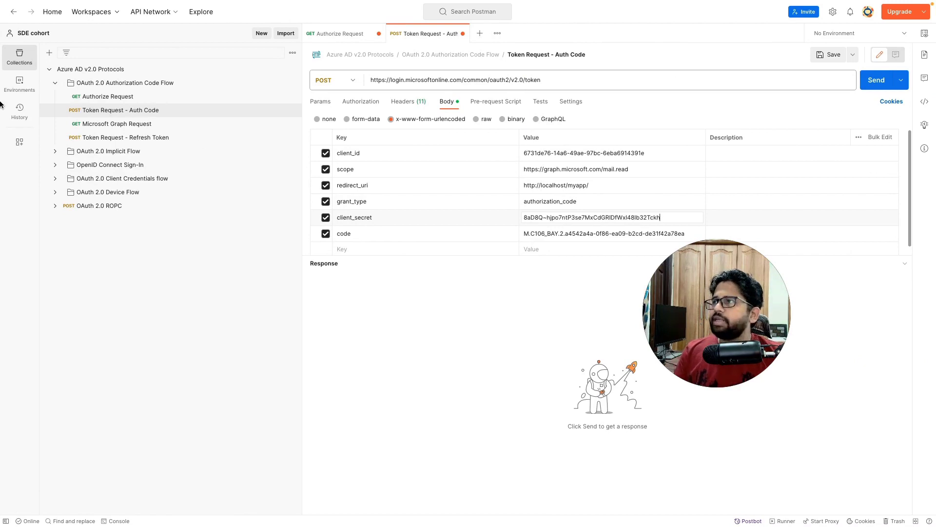
Step: Copy the client_id value from the Authorize Request's parameters and replace the client_id in the Token Request - Auth Code body
click(100, 96)
double_click(557, 149)
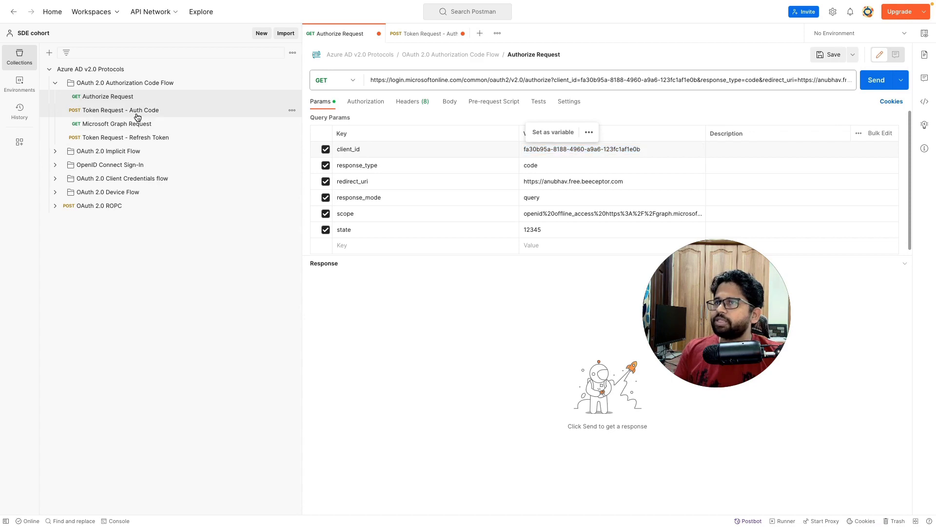
click(122, 110)
double_click(559, 153)
key(ctrl+a)
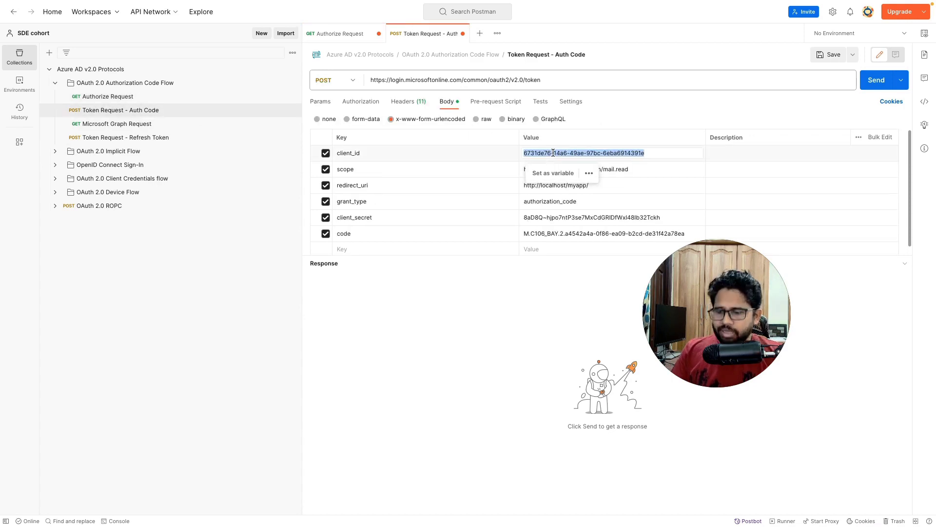
key(ctrl+v)
Step: Replace the redirect_uri in the Token Request - Auth Code body with the Beeceptor URL copied from the Authorize Request
click(105, 97)
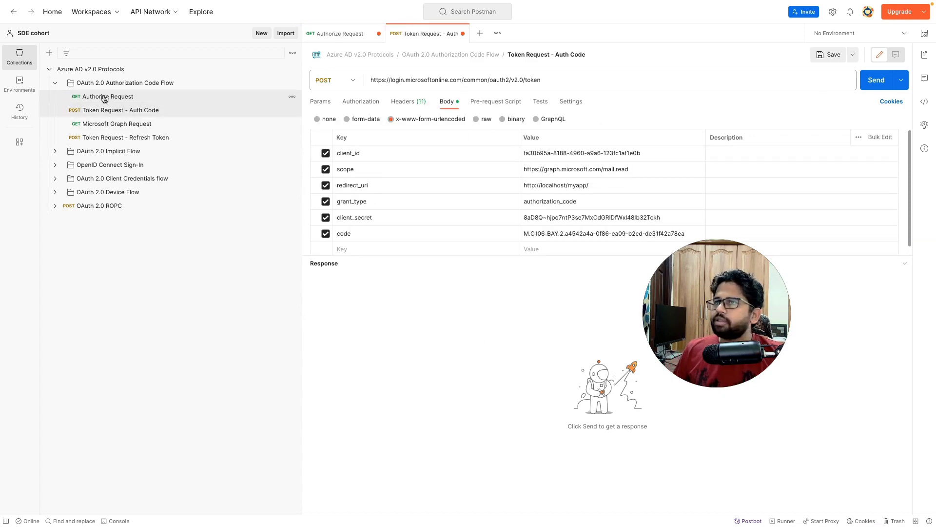
click(114, 111)
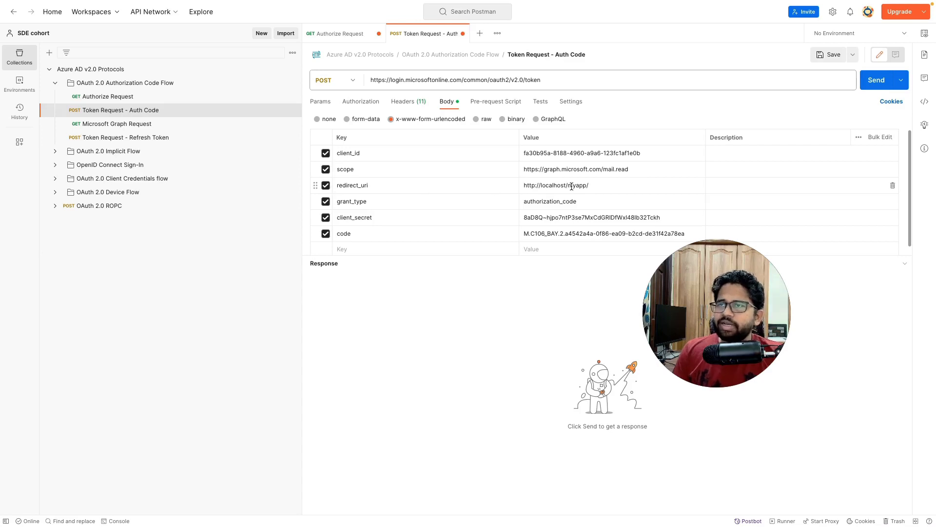
double_click(536, 202)
drag(673, 258, 156, 287)
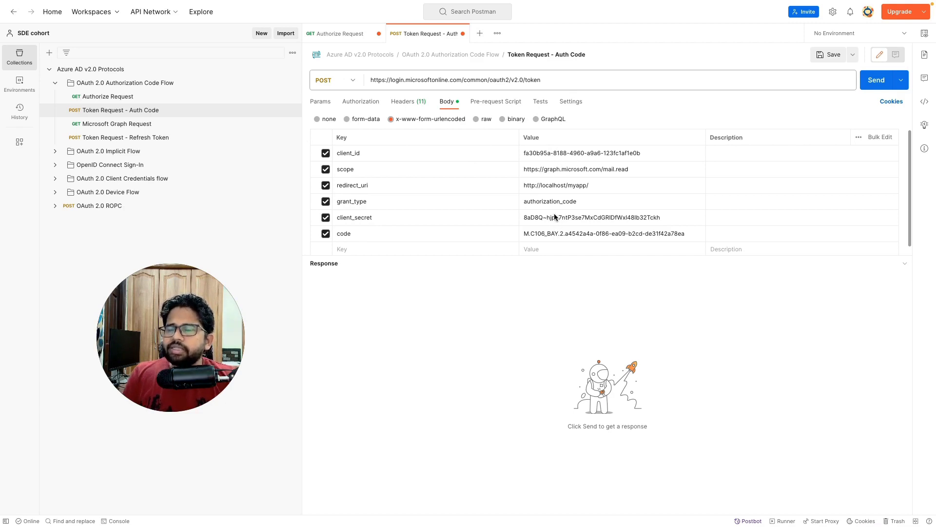
click(132, 97)
triple_click(585, 181)
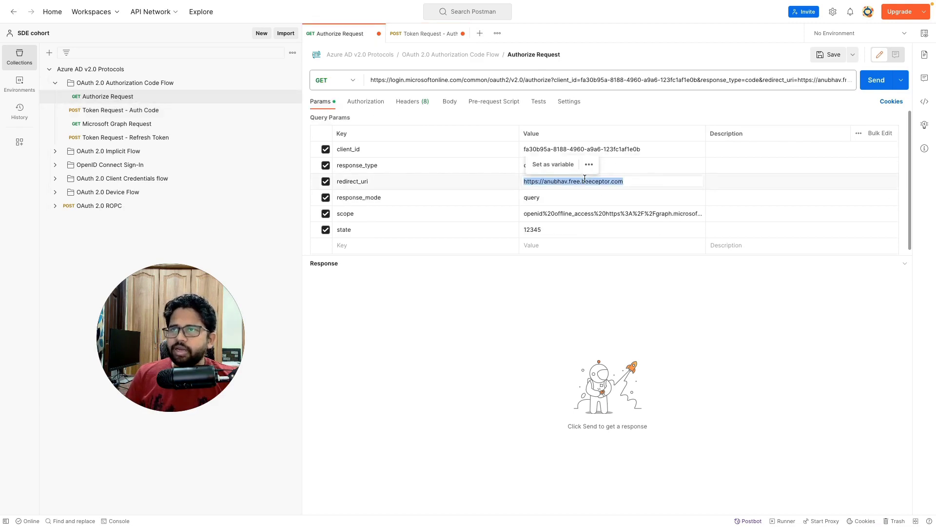
click(145, 111)
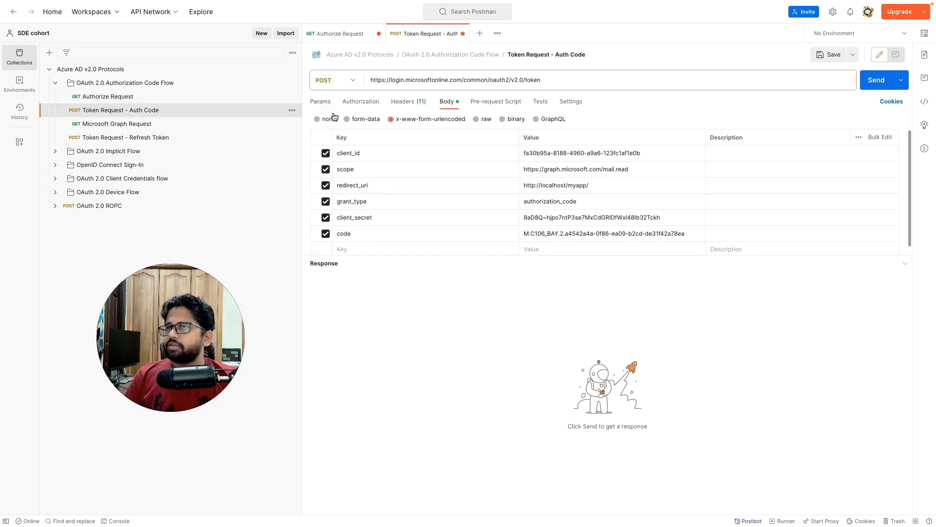
double_click(568, 185)
triple_click(568, 185)
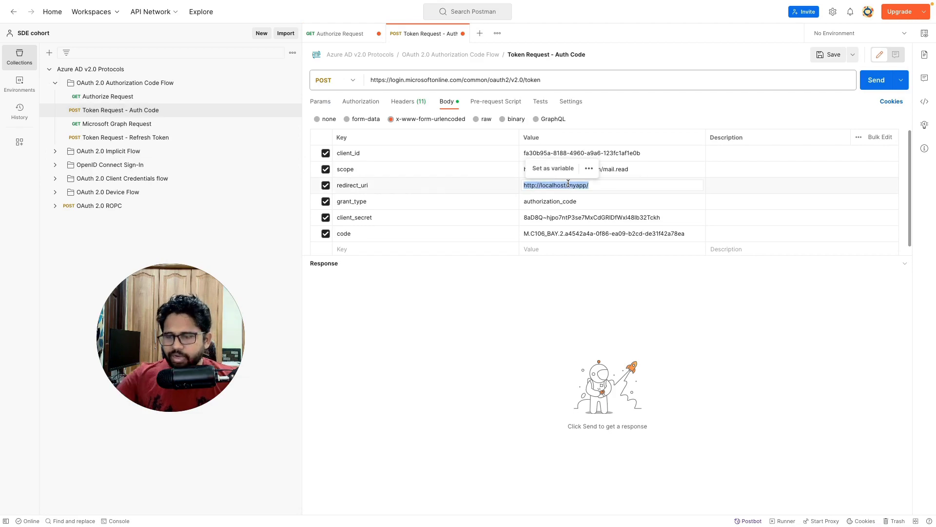
key(ctrl+v)
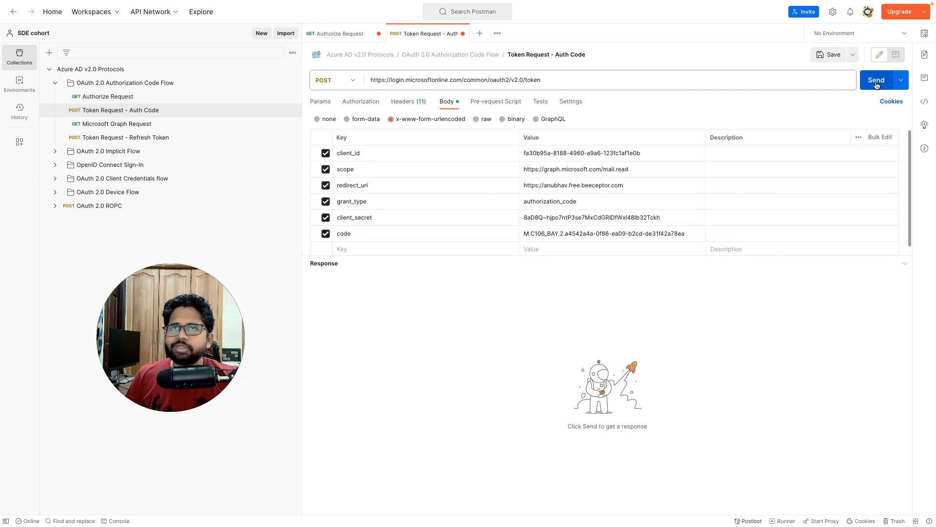
Step: Send the Token Request - Auth Code and examine the access_token and refresh_token values in its response
click(876, 81)
drag(205, 320, 190, 272)
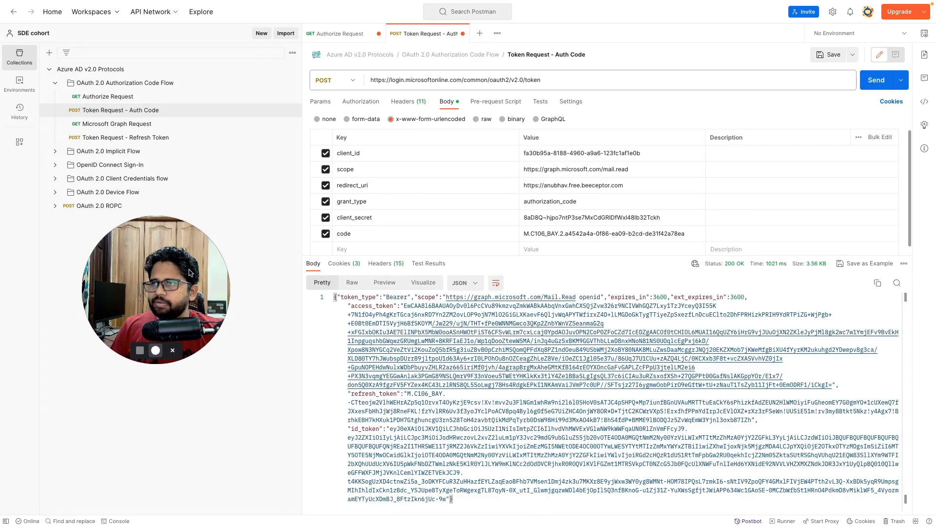
scroll(453, 354, down, 1)
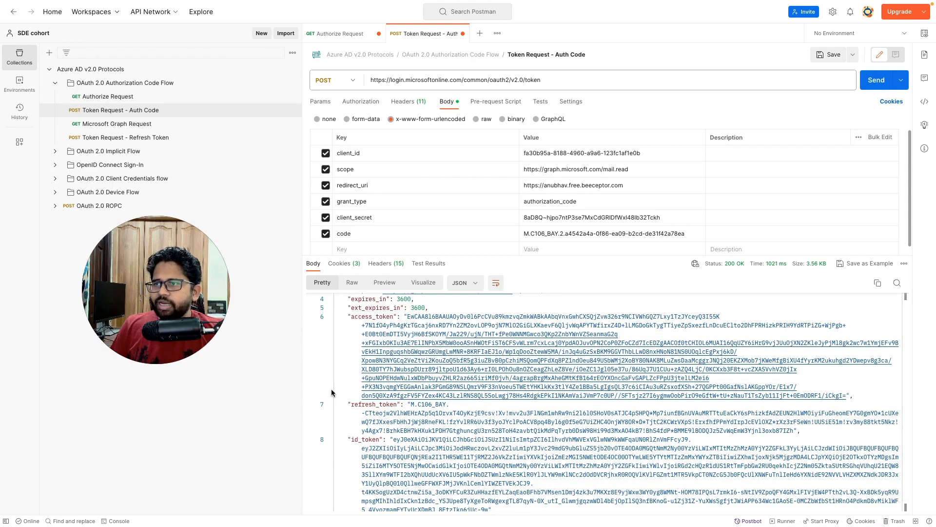
drag(409, 409, 795, 430)
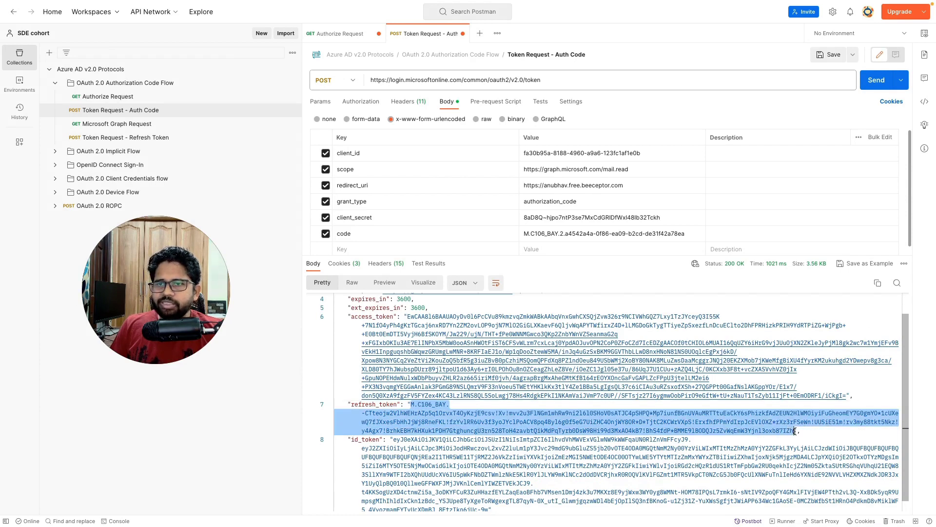
scroll(634, 390, up, 1)
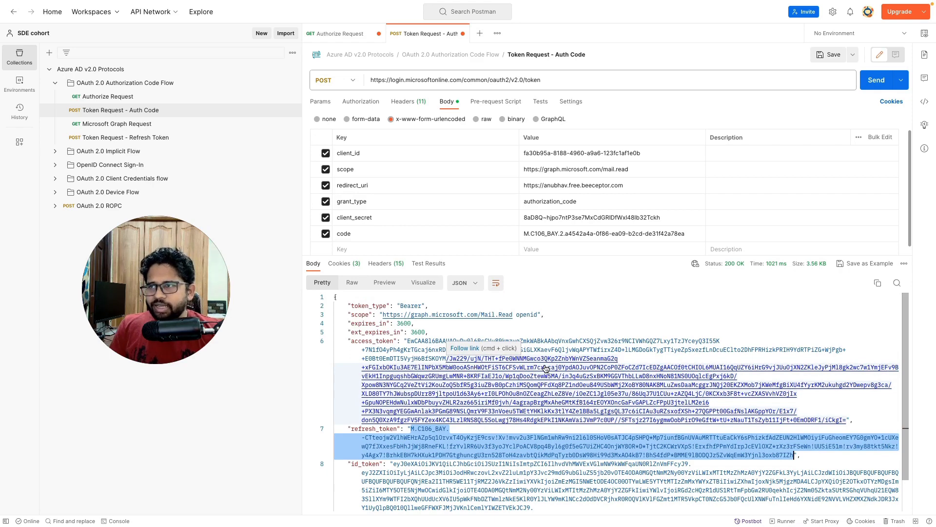
double_click(407, 341)
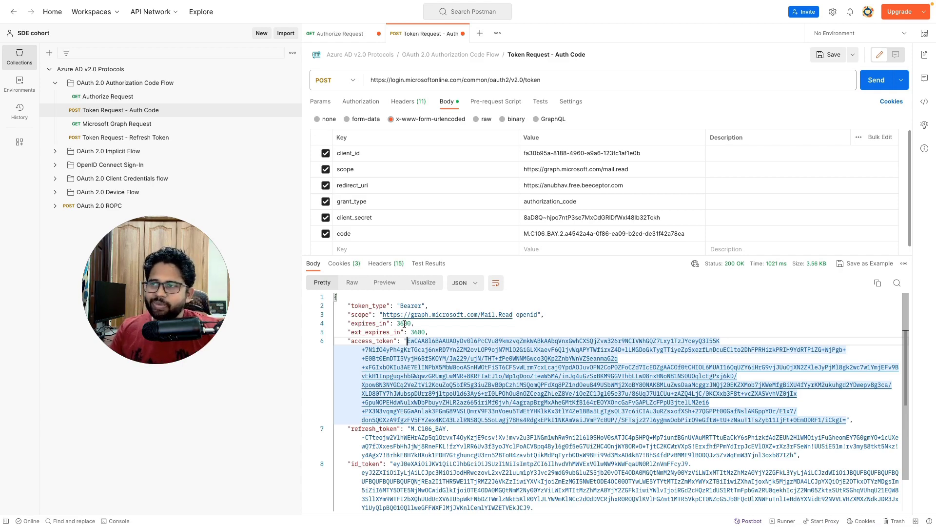
drag(411, 429, 691, 463)
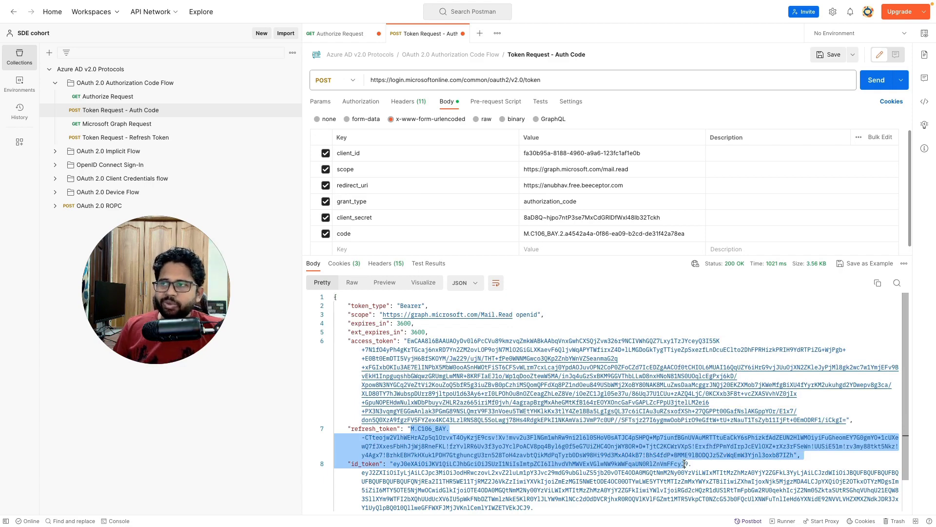
Step: Copy the access token from the response and paste it over the placeholder after Bearer in the Microsoft Graph Request's Authorization header
drag(408, 341, 843, 419)
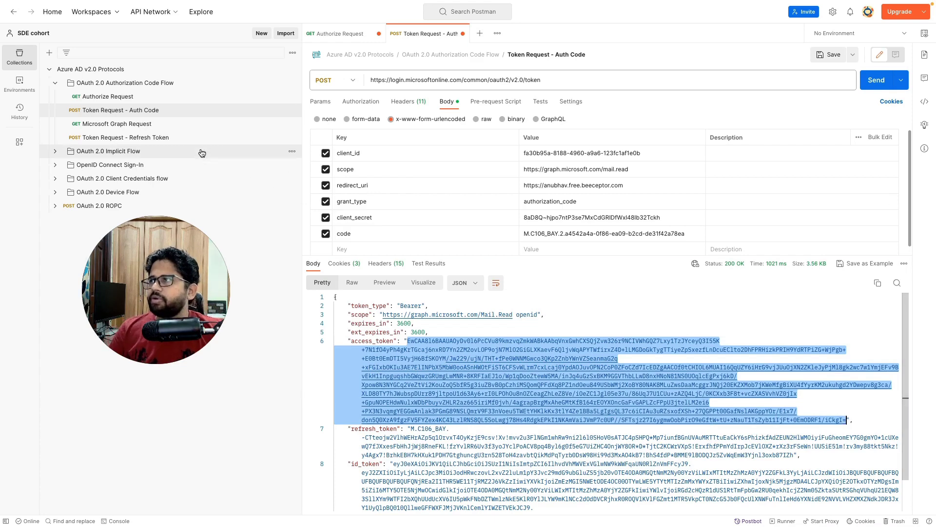
click(123, 125)
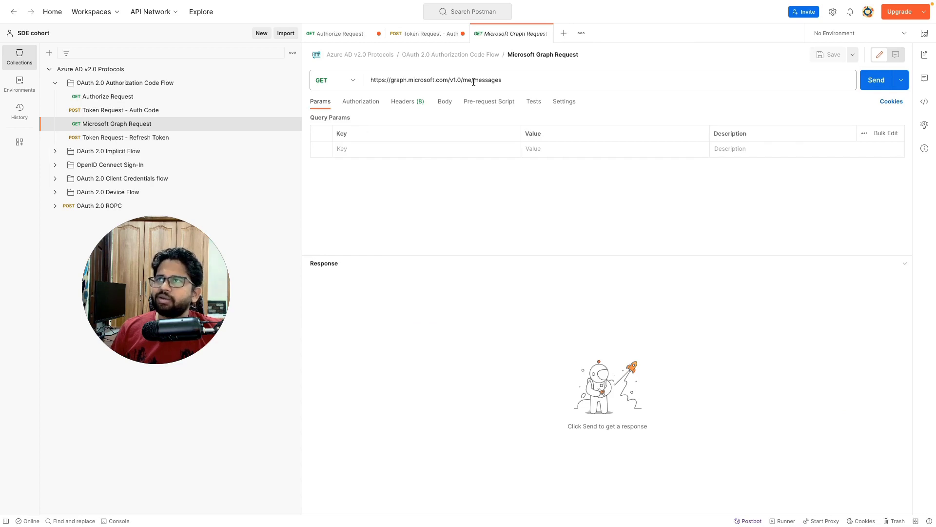
click(403, 103)
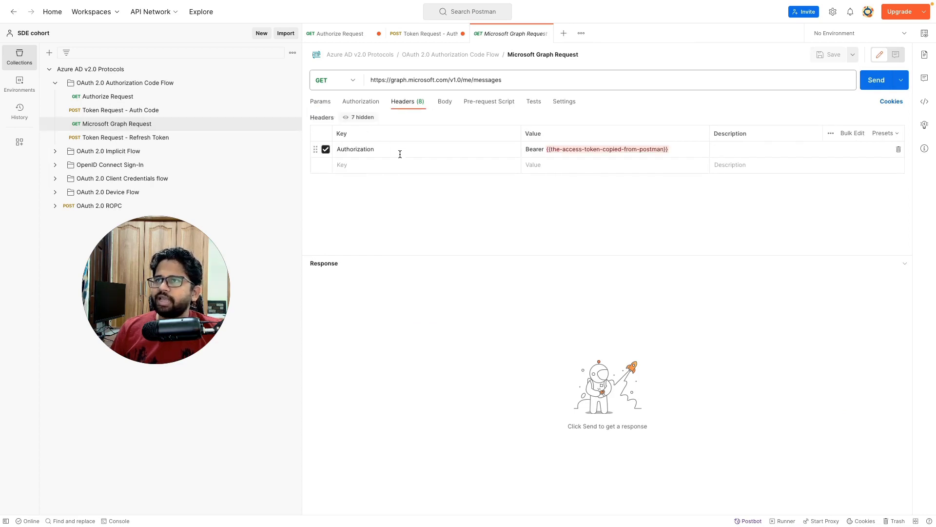
click(596, 152)
mouse_move(578, 149)
drag(548, 149, 679, 156)
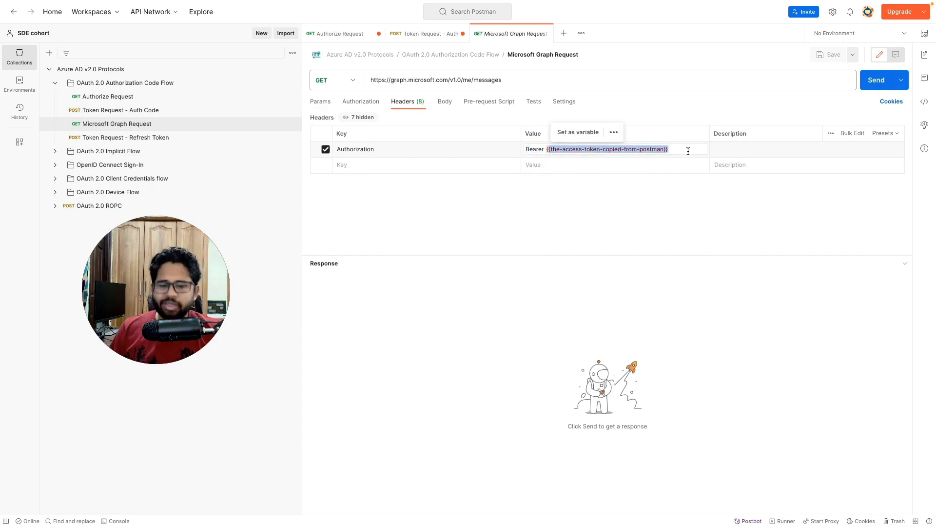
text({)
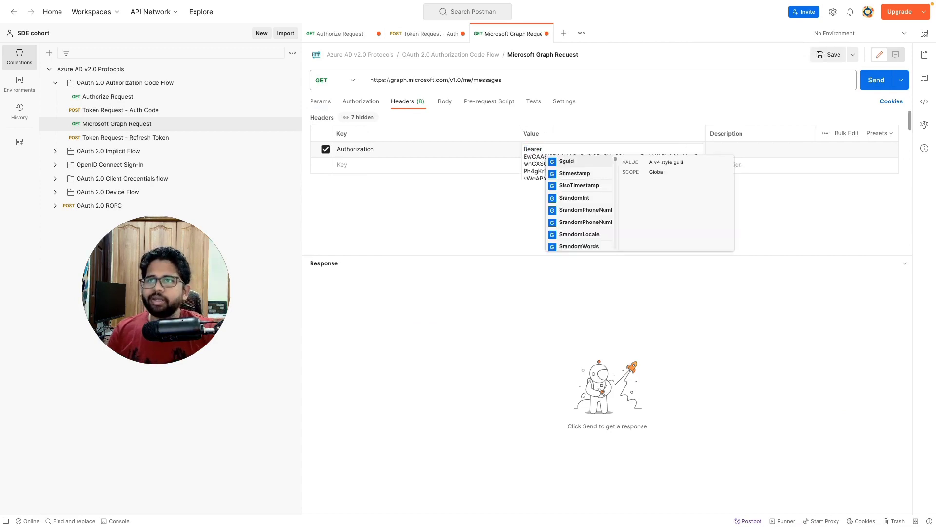
key(ctrl+v)
click(512, 218)
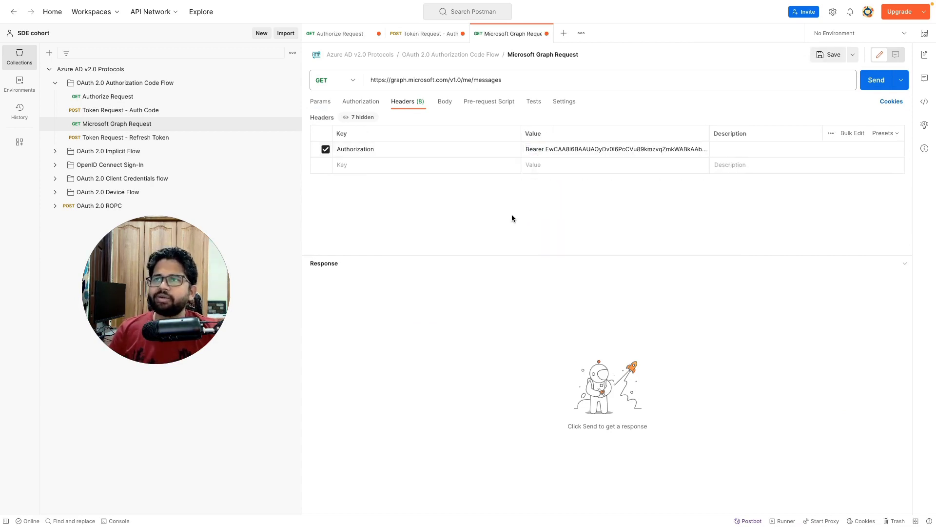
Step: Send the Microsoft Graph Request to the /v1.0/me/messages endpoint and look through the returned messages
click(865, 84)
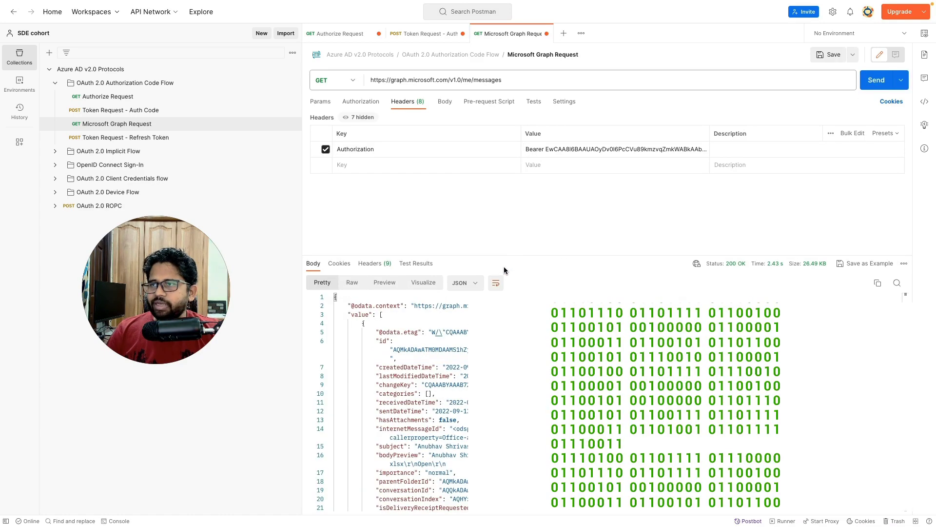
scroll(510, 291, down, 1)
scroll(511, 291, up, 1)
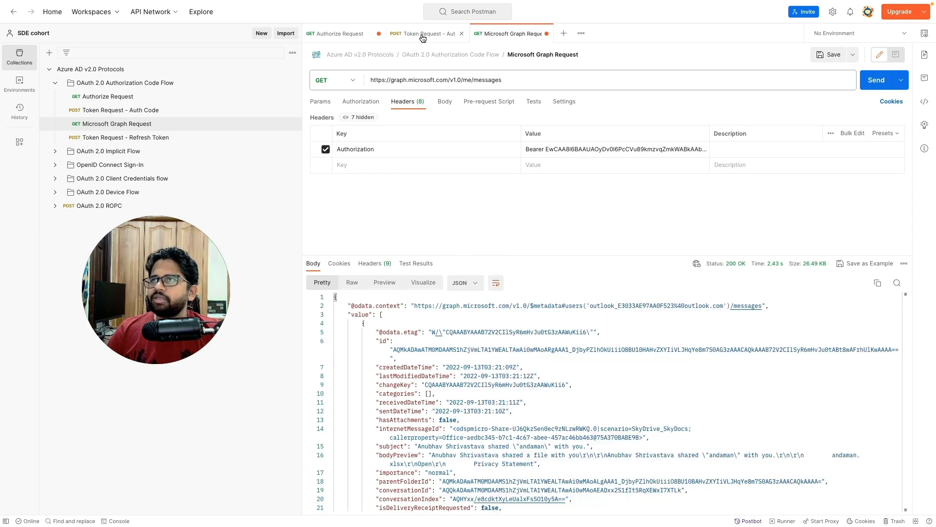
Step: Return to Token Request - Auth Code and review the access, refresh and ID tokens in its response
click(445, 35)
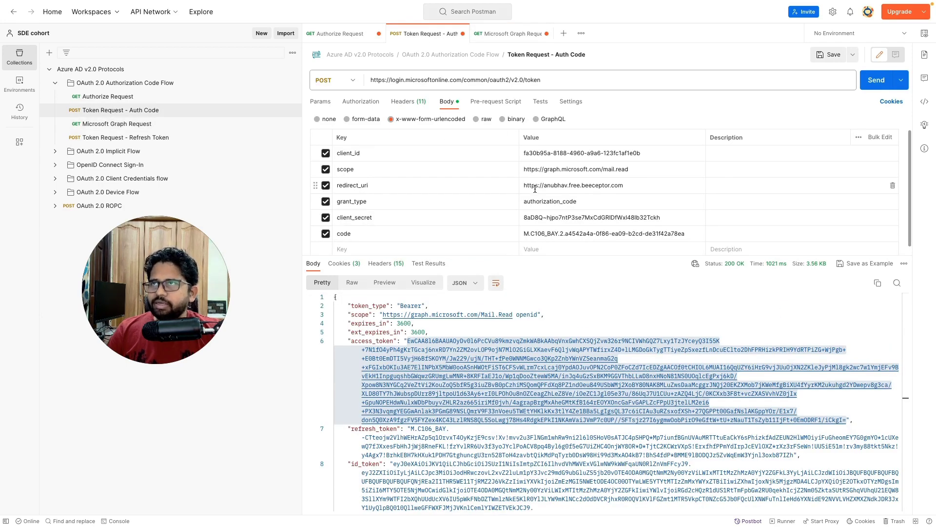
scroll(654, 313, down, 1)
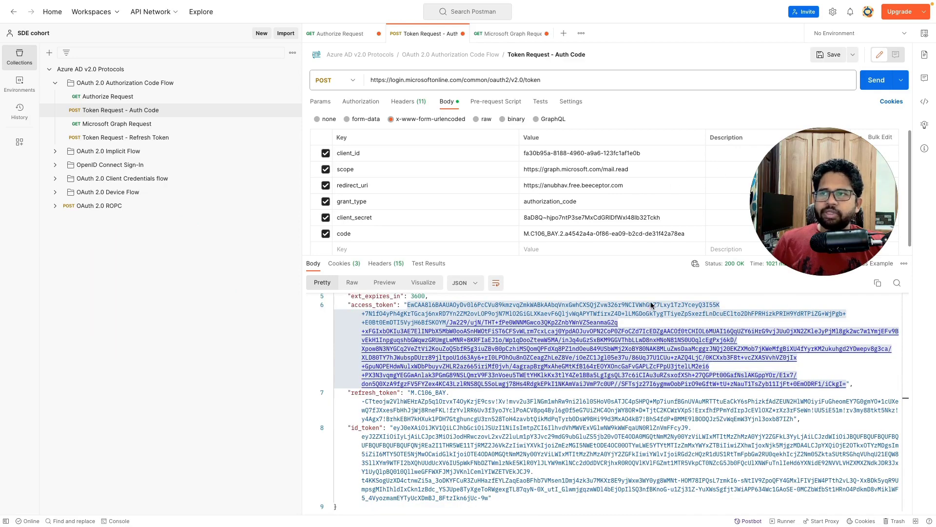
scroll(487, 318, up, 1)
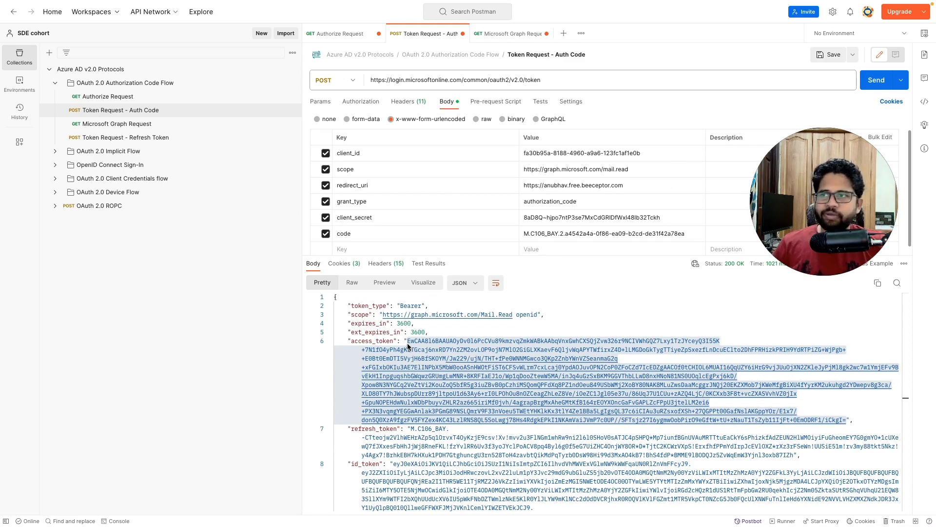
scroll(412, 355, down, 2)
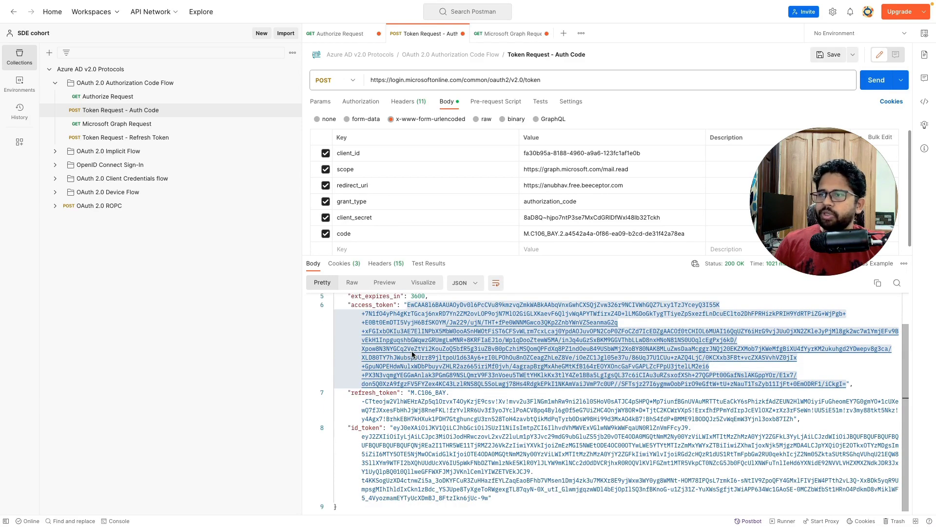
Step: Copy the refresh token from the Auth Code response and paste it as the refresh_token value in Token Request - Refresh Token
drag(411, 393, 797, 418)
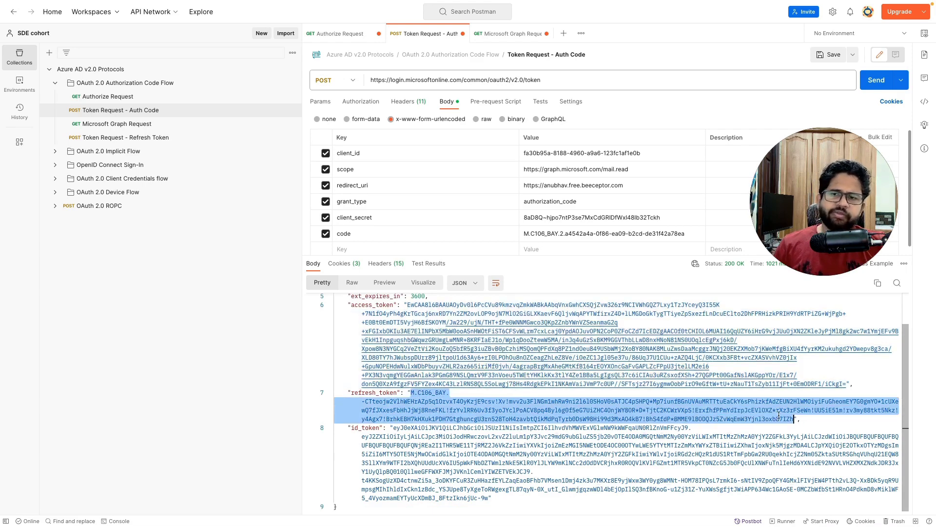
right_click(728, 404)
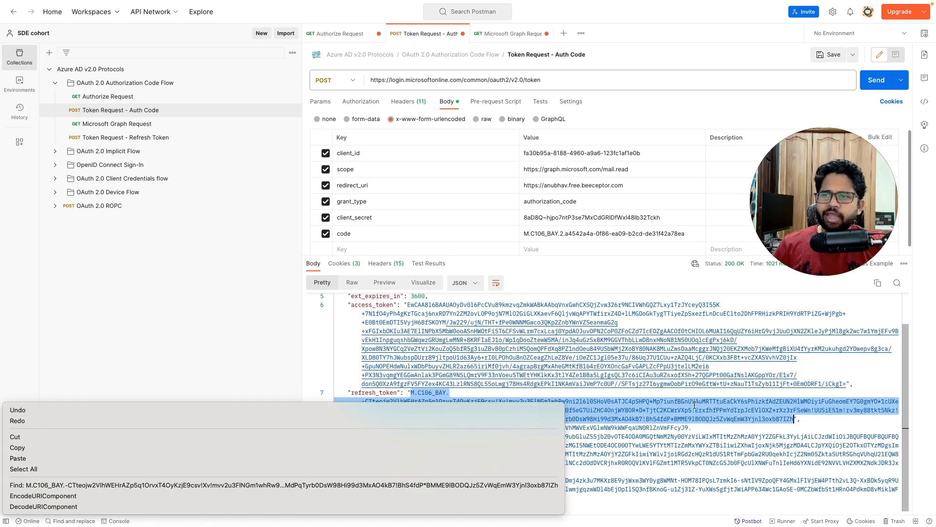
click(358, 445)
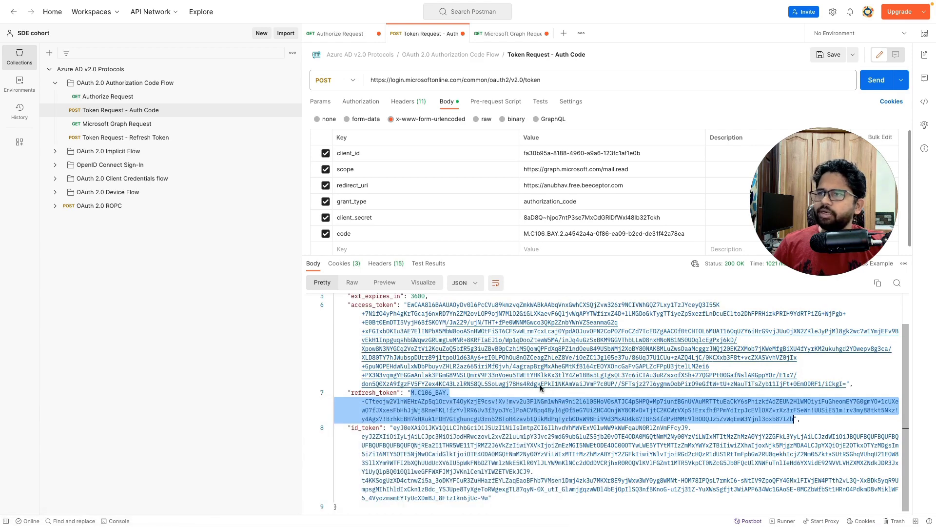
click(109, 138)
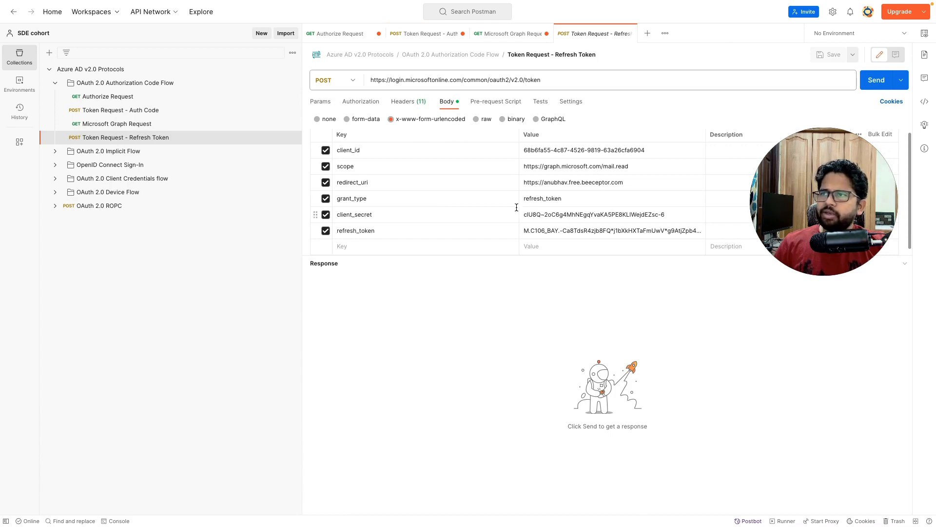
click(590, 231)
key(ctrl+a)
key(BackSpace)
key(ctrl+v)
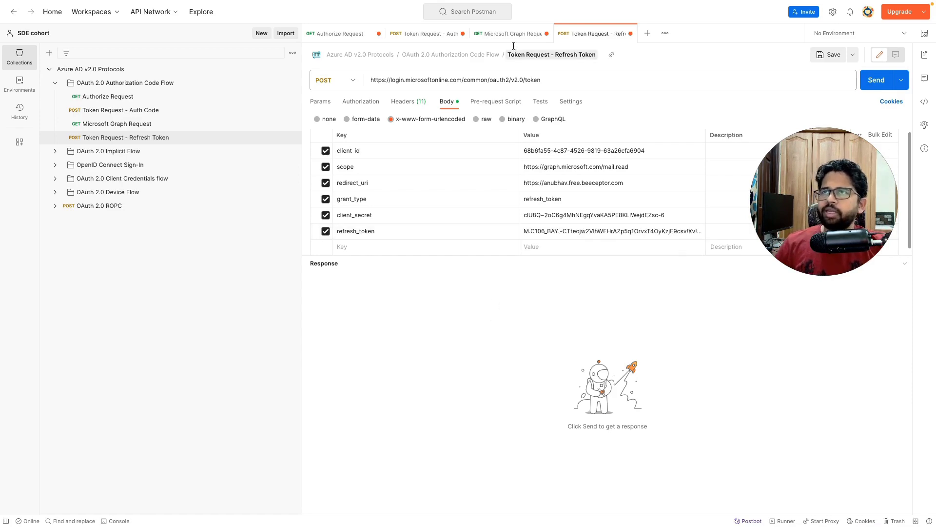
Step: Copy the client_id from Token Request - Auth Code and replace the client_id in Token Request - Refresh Token with it
click(502, 34)
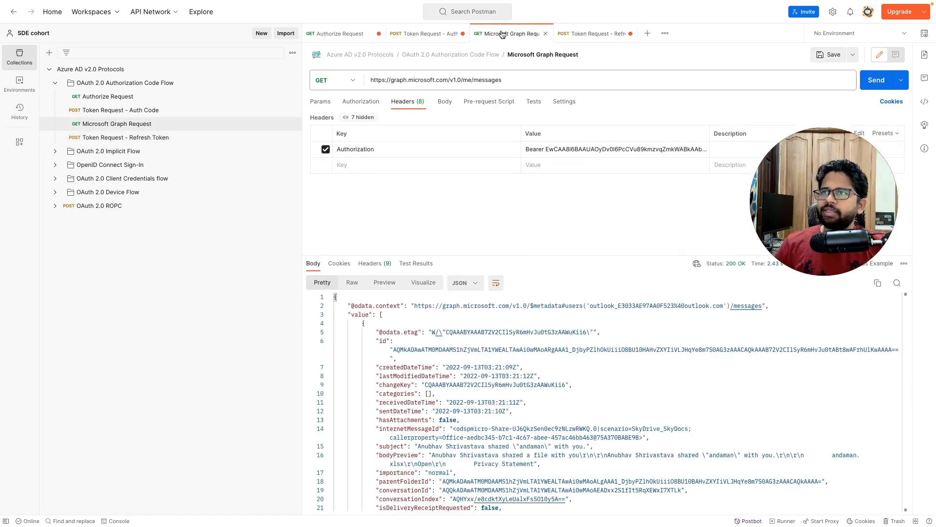
click(426, 34)
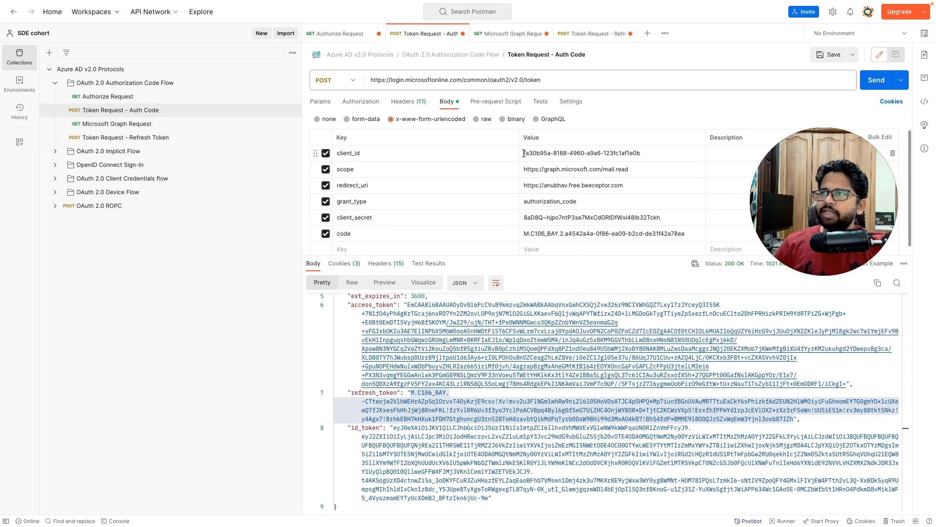
double_click(543, 153)
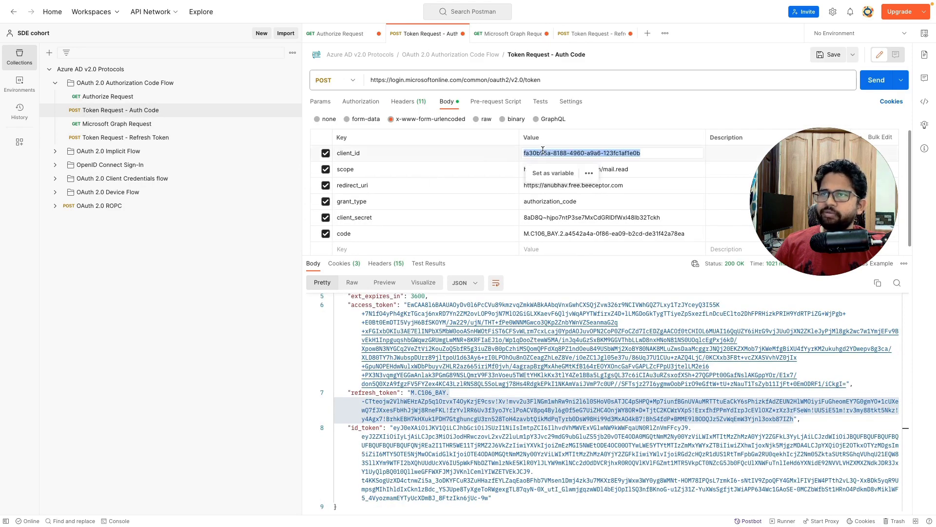
click(576, 34)
triple_click(563, 150)
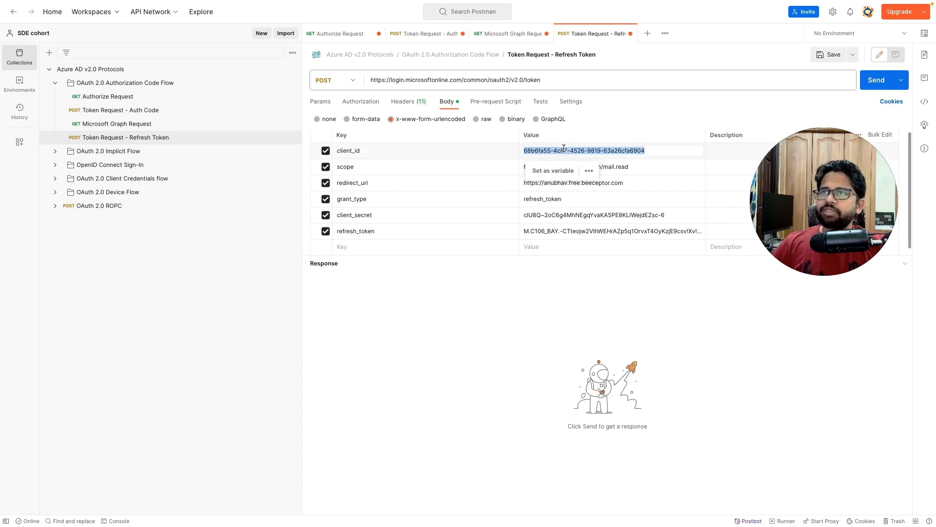
Step: Copy the client secret from Token Request - Auth Code over the client_secret value in Token Request - Refresh Token
click(433, 33)
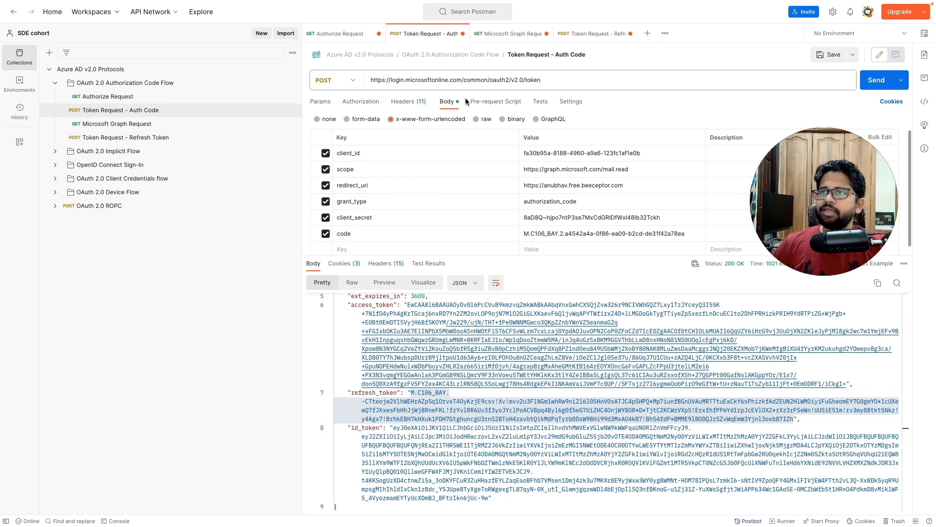
triple_click(549, 218)
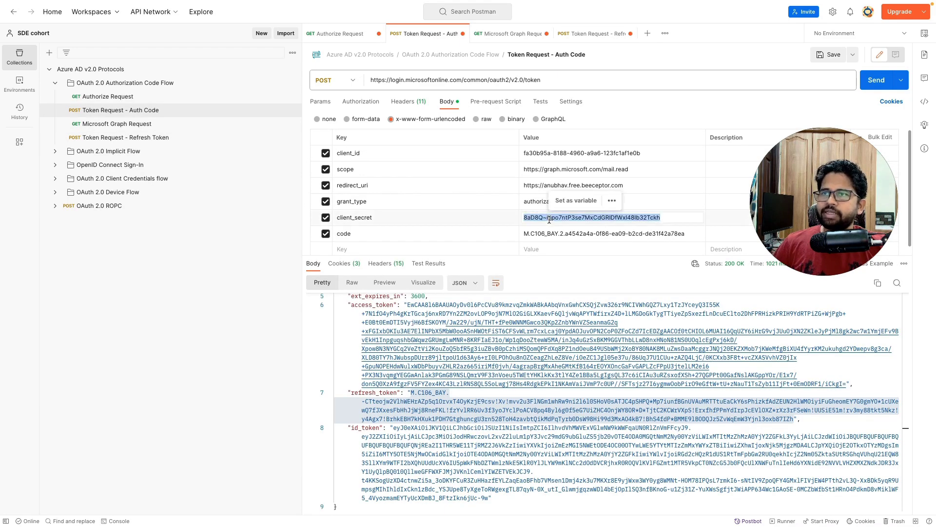
click(581, 33)
triple_click(543, 218)
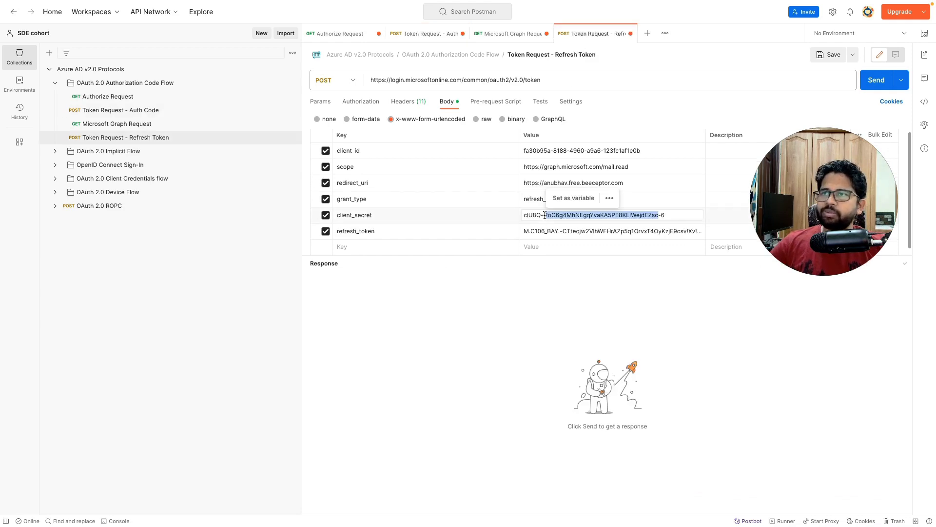
key(ctrl+v)
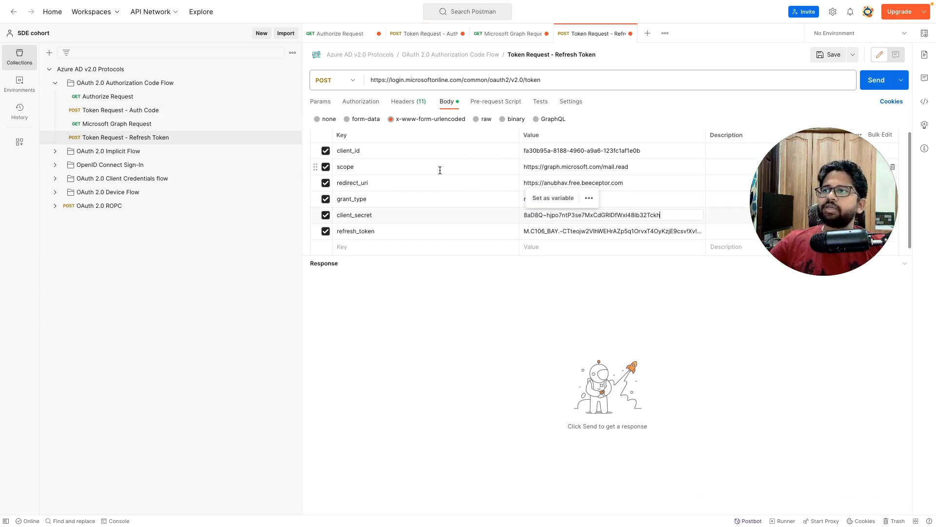
Step: Check each body parameter of Token Request - Refresh Token, from client_id through refresh_token, and send the request
click(551, 181)
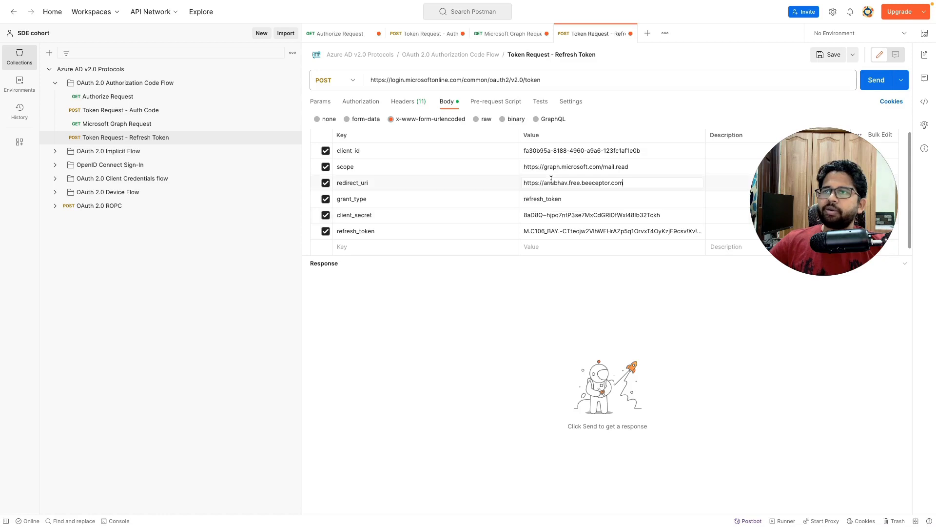
click(546, 152)
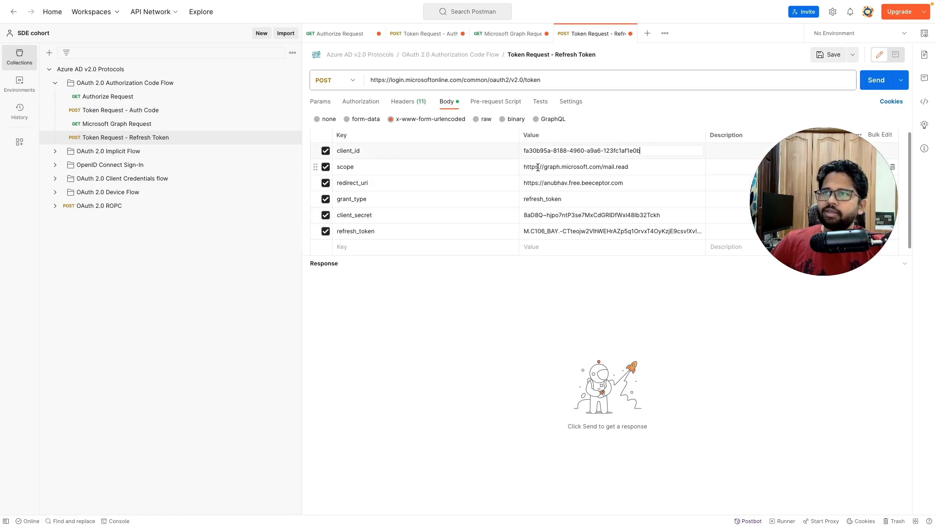
click(538, 167)
click(538, 184)
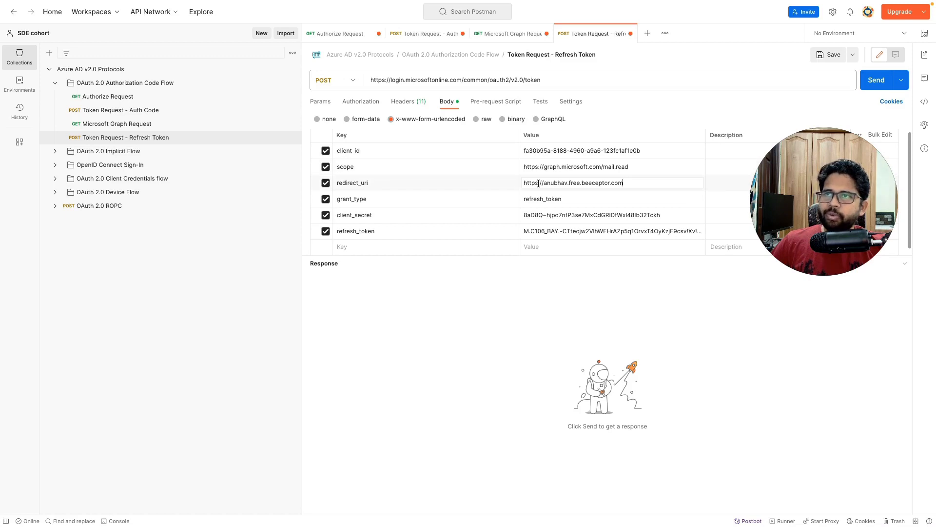
click(538, 200)
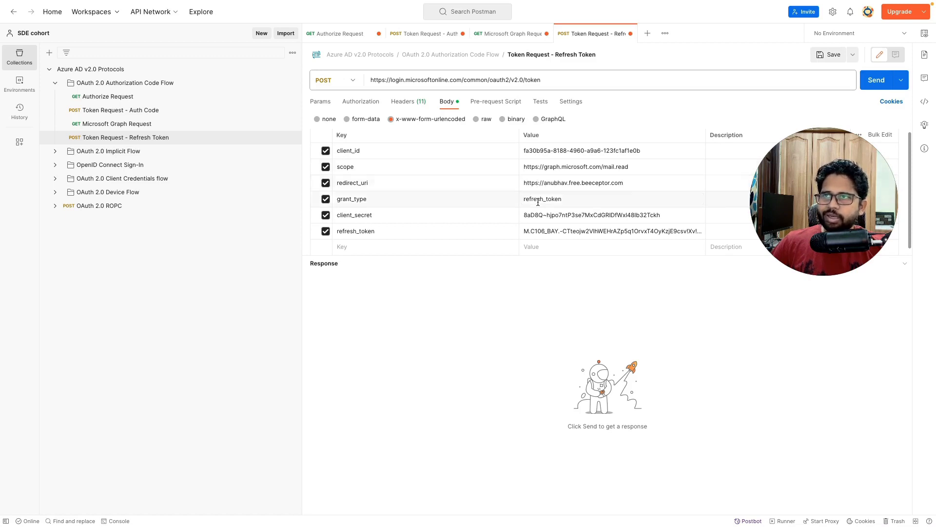
click(539, 217)
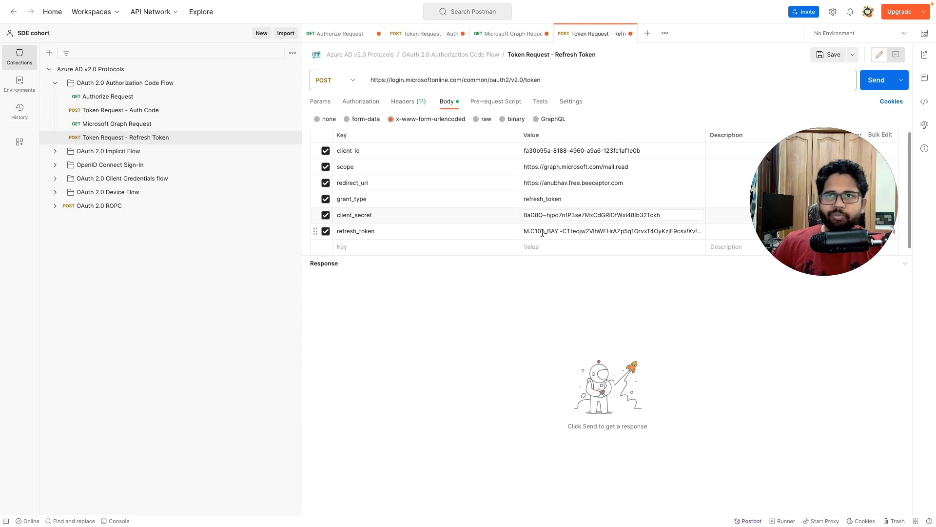
click(542, 232)
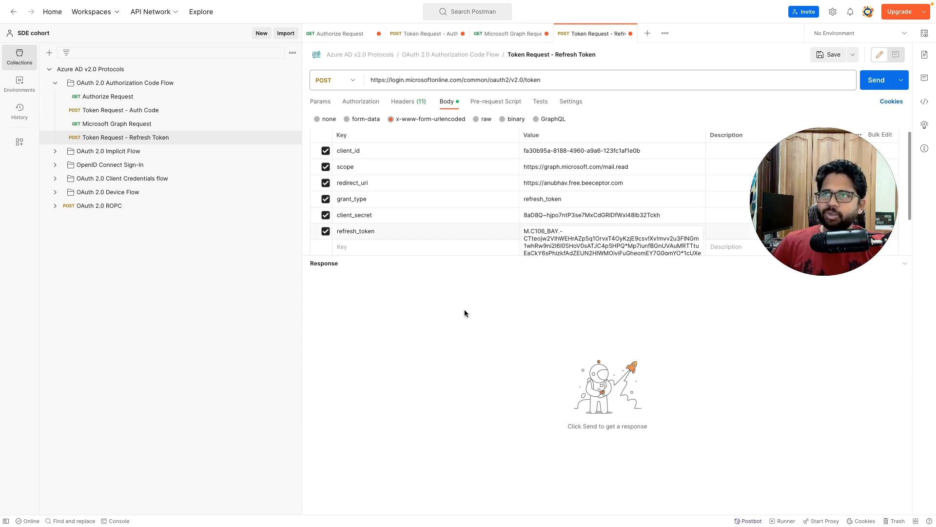
click(874, 80)
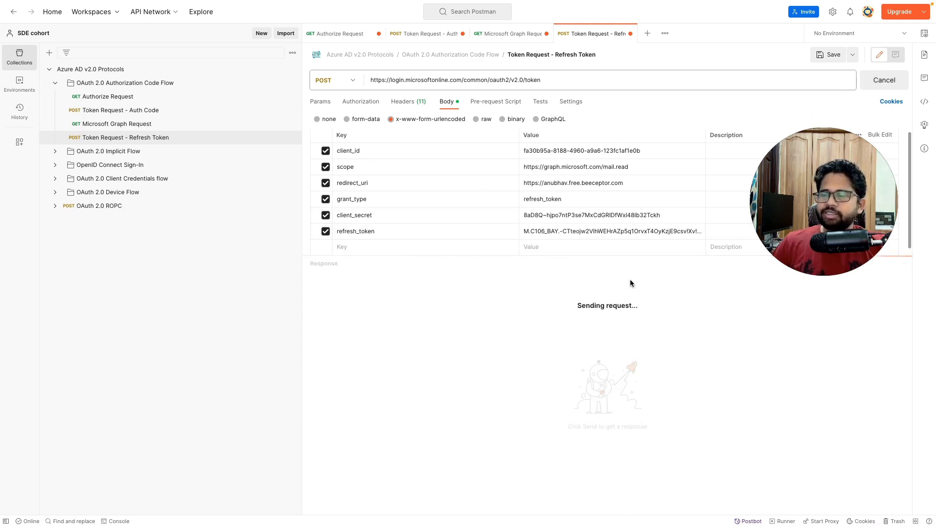
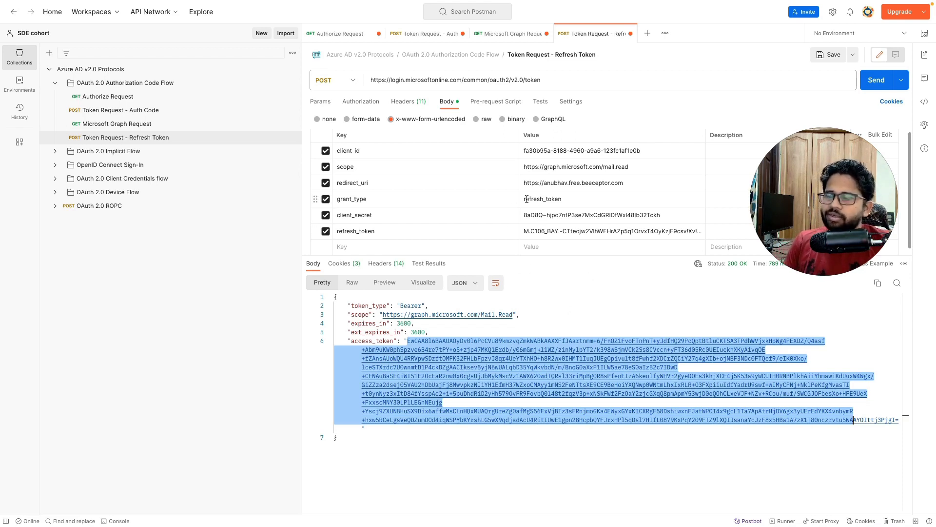
Step: Compare the refresh token request and its response with the Microsoft Graph Request and the Token Request - Auth Code response
click(563, 202)
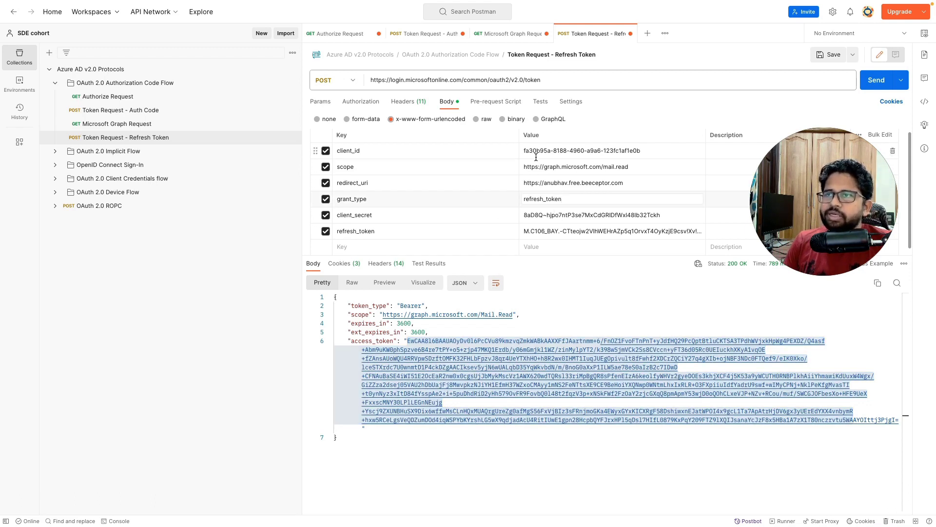
click(501, 34)
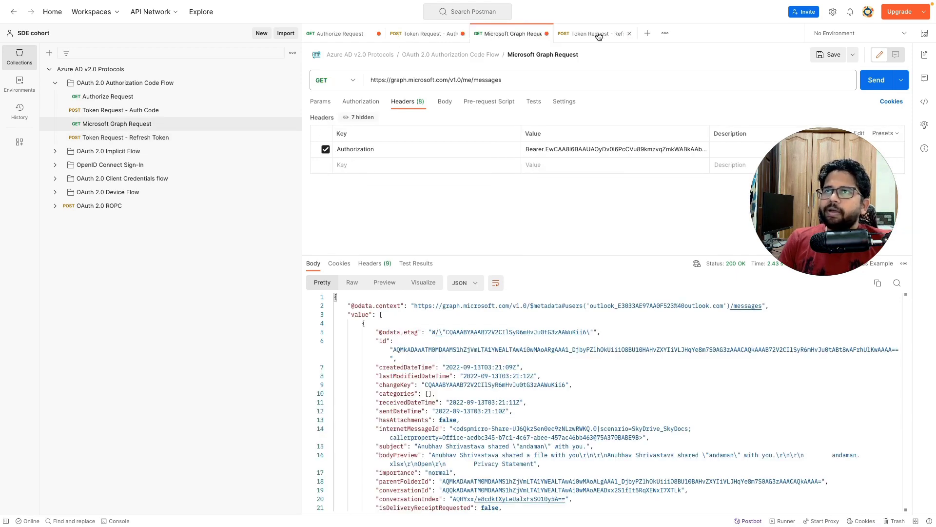
click(419, 34)
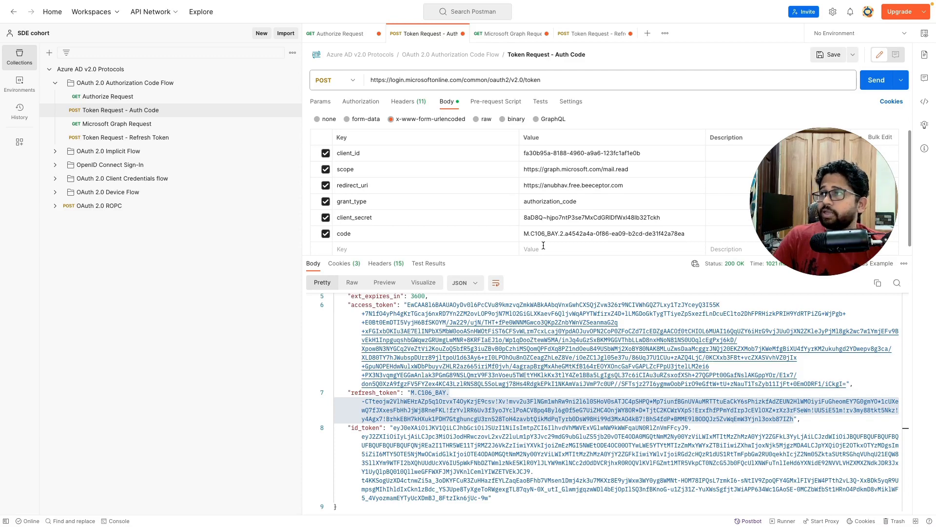
click(585, 41)
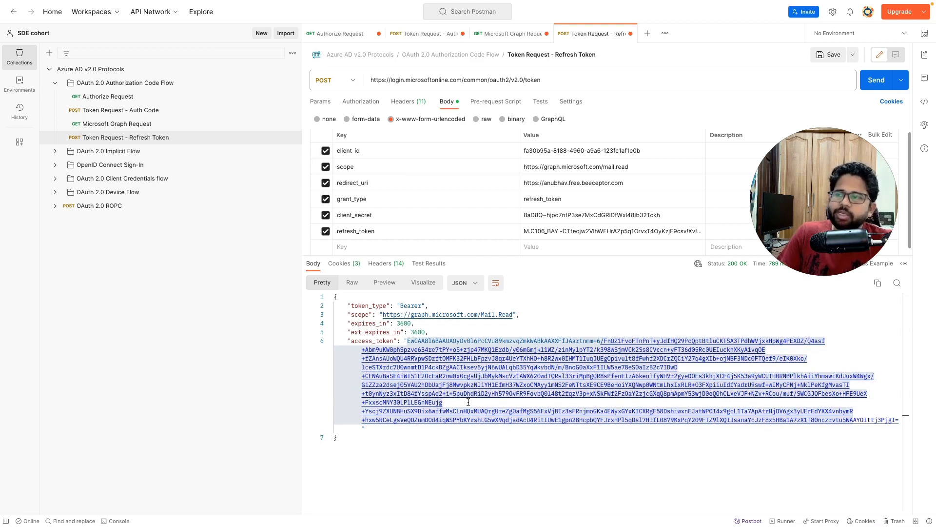
click(524, 322)
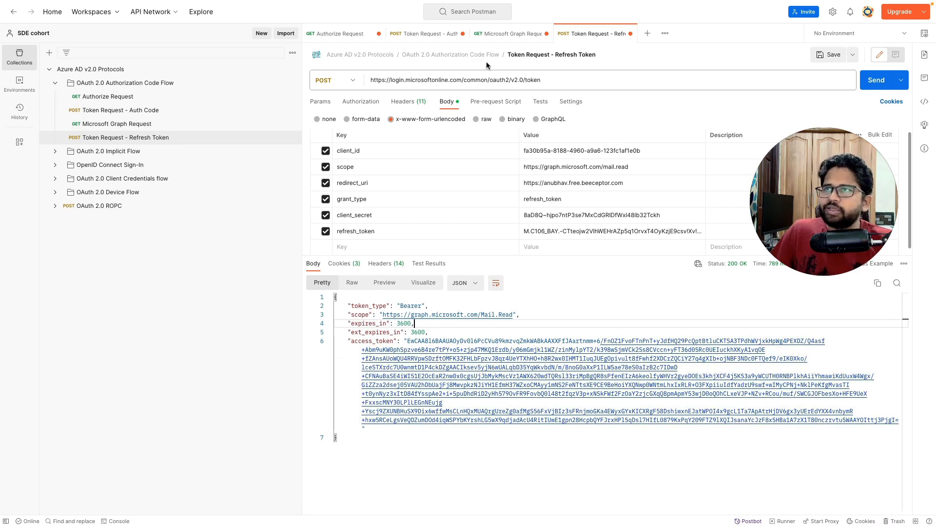
click(502, 32)
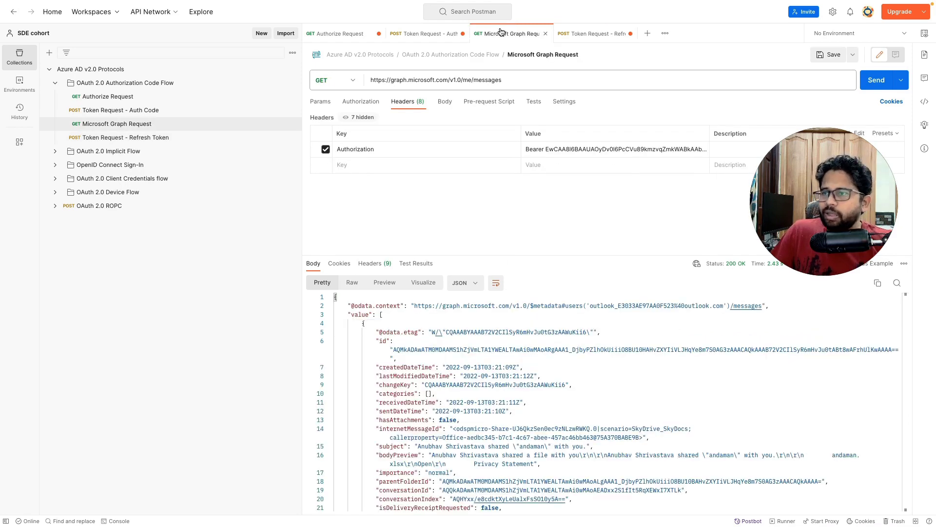
click(419, 34)
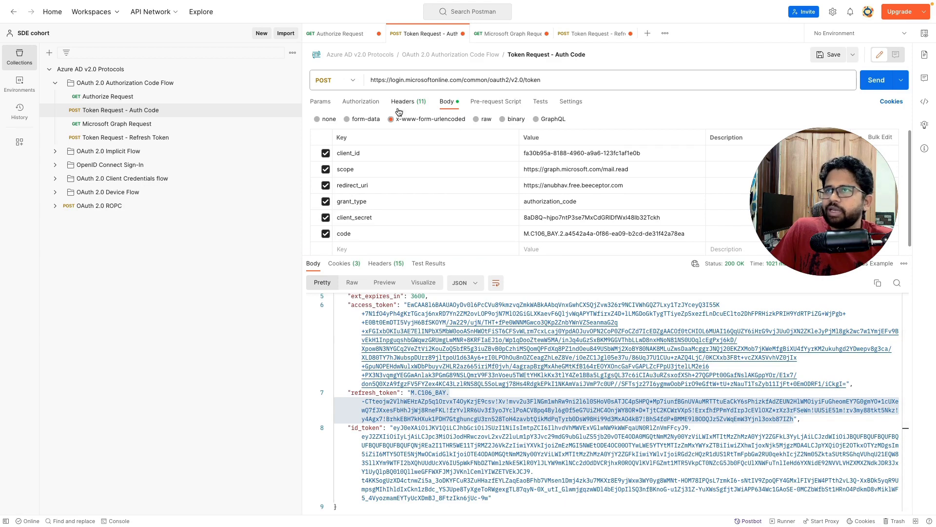
click(141, 97)
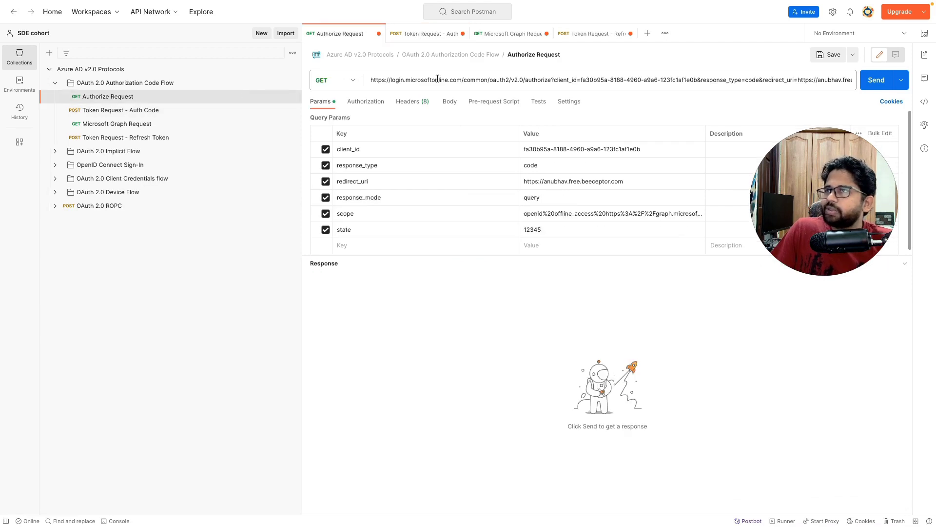
drag(439, 79, 370, 79)
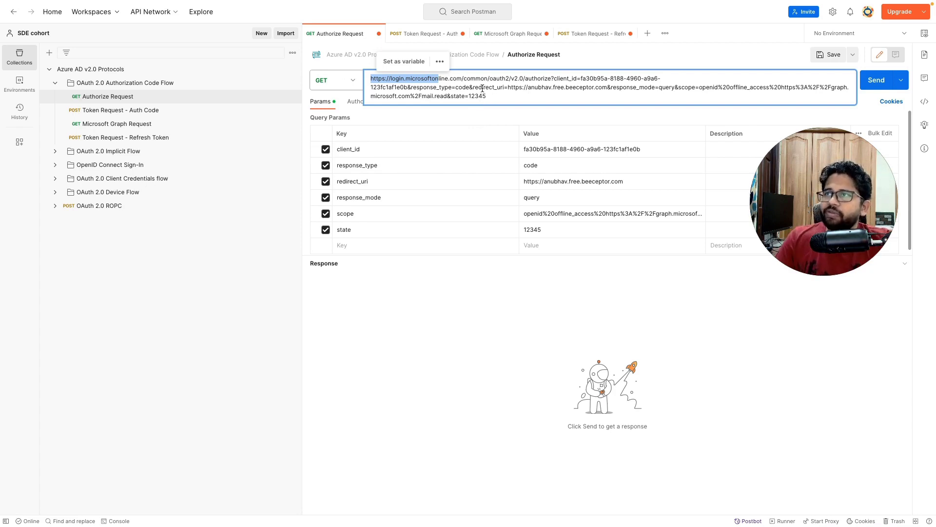
drag(371, 78, 464, 78)
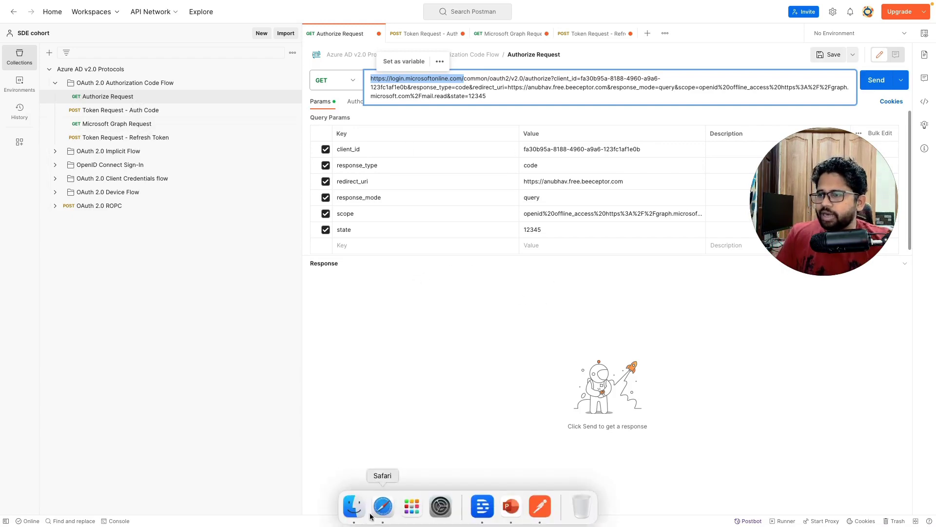
Step: Switch to Safari, look through the "Get access on behalf of a user" article on Microsoft Learn, and return to Postman
click(383, 508)
click(358, 33)
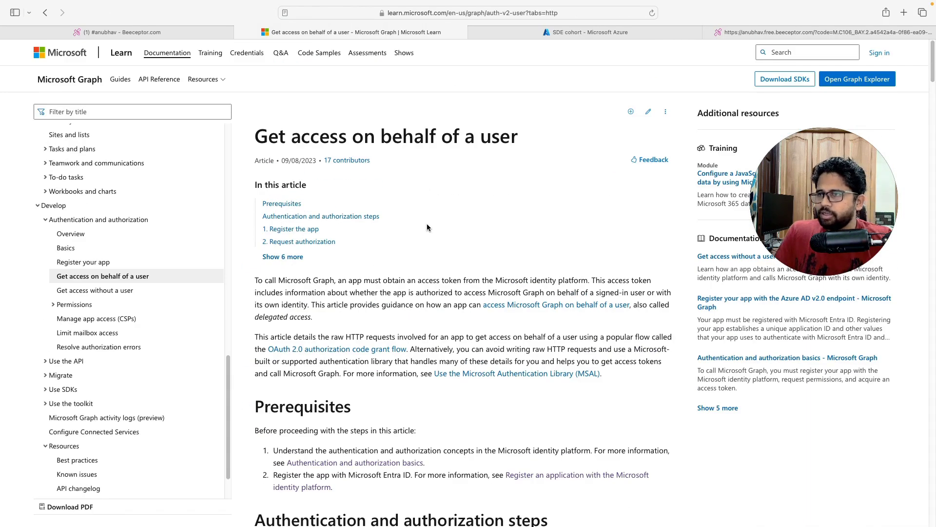
scroll(427, 227, down, 3)
scroll(427, 227, down, 5)
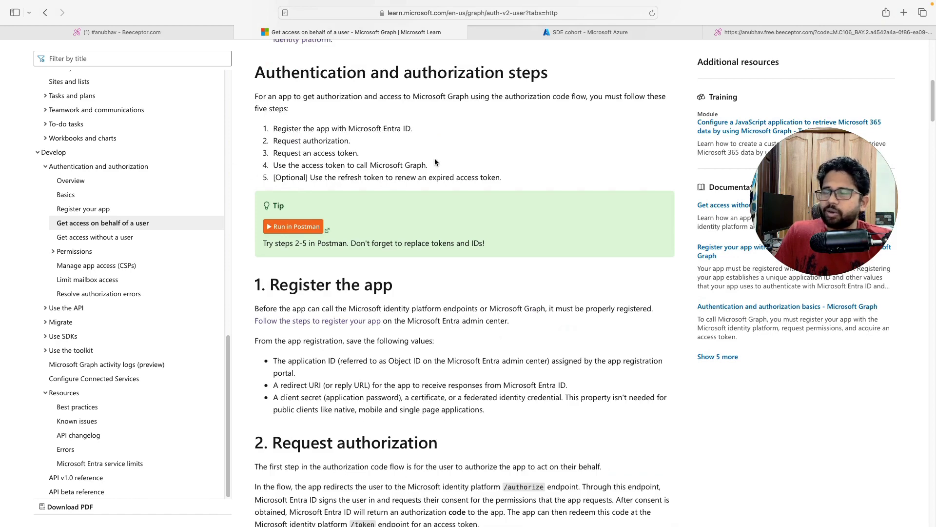
scroll(436, 162, down, 4)
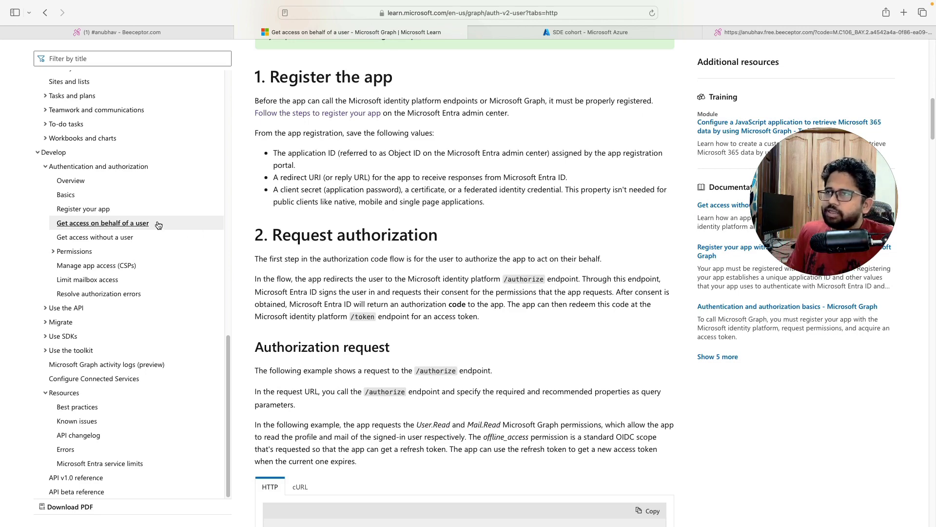
scroll(589, 205, up, 10)
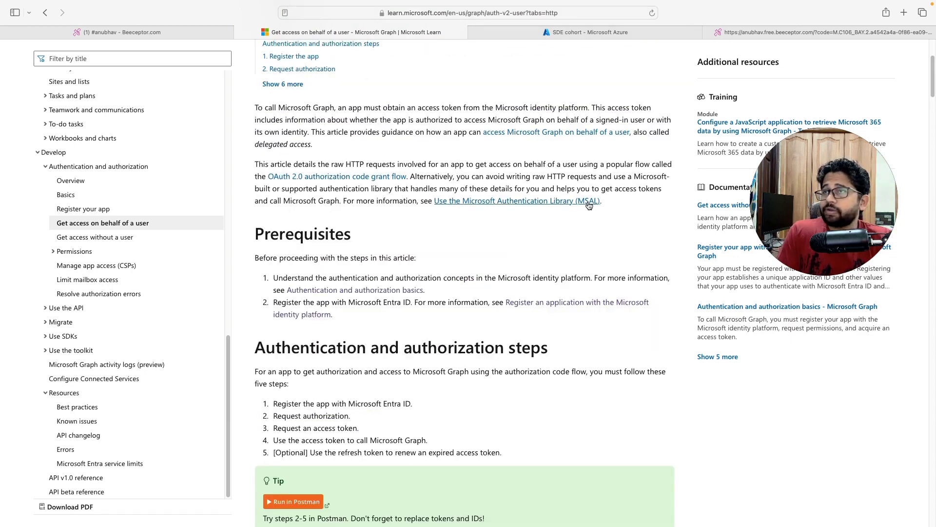
scroll(530, 180, up, 5)
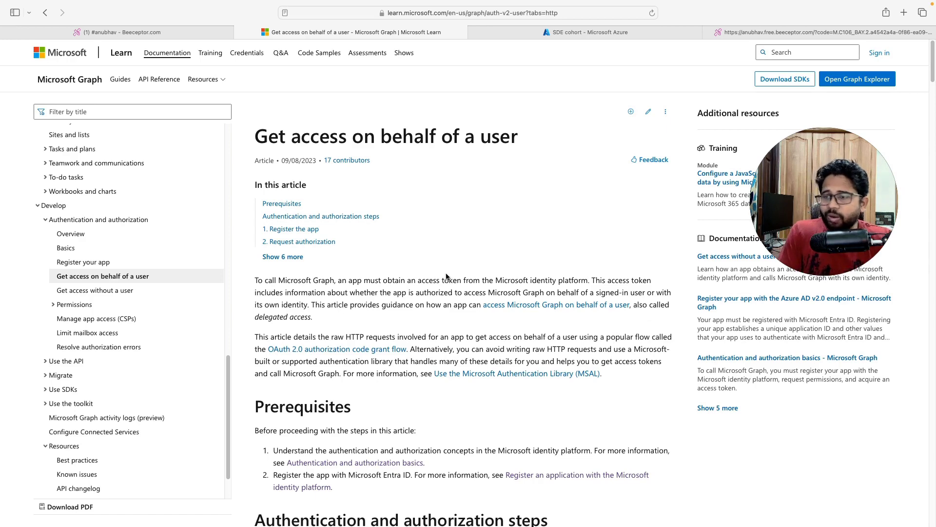
mouse_move(511, 523)
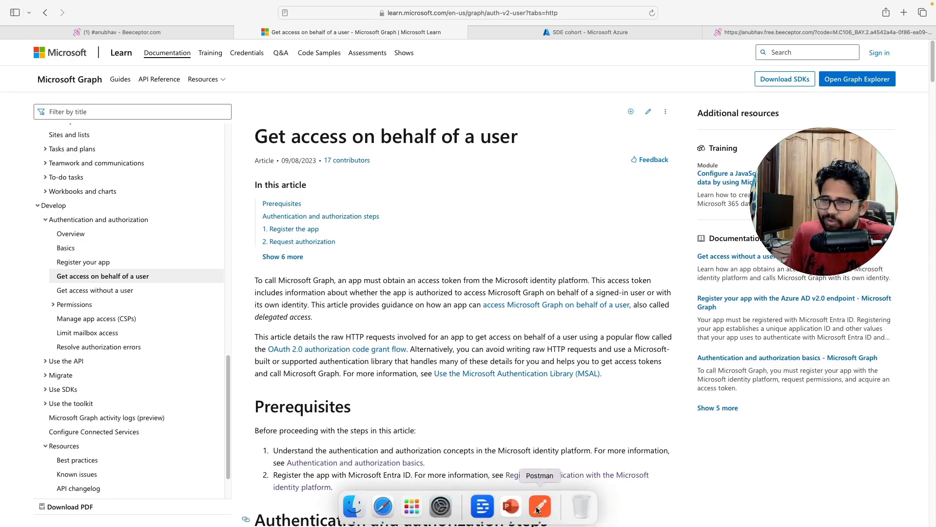
click(538, 507)
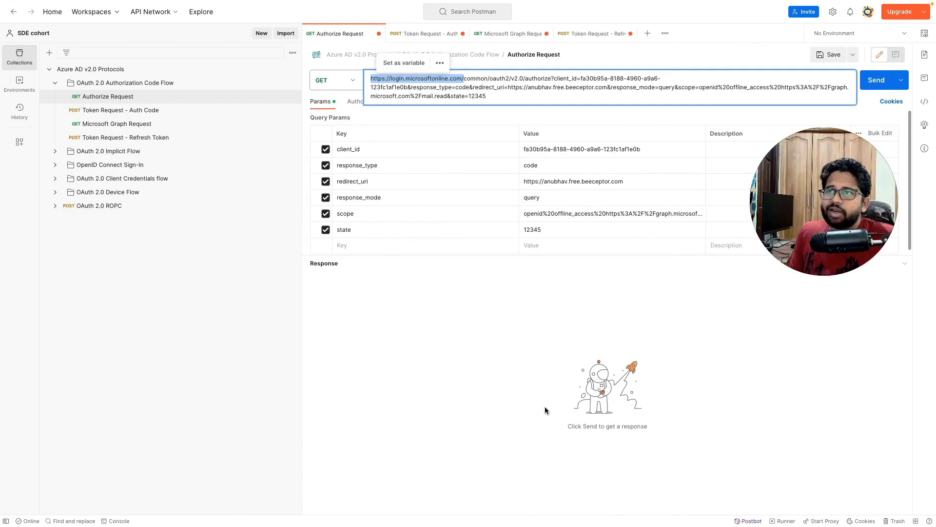
drag(812, 206, 817, 415)
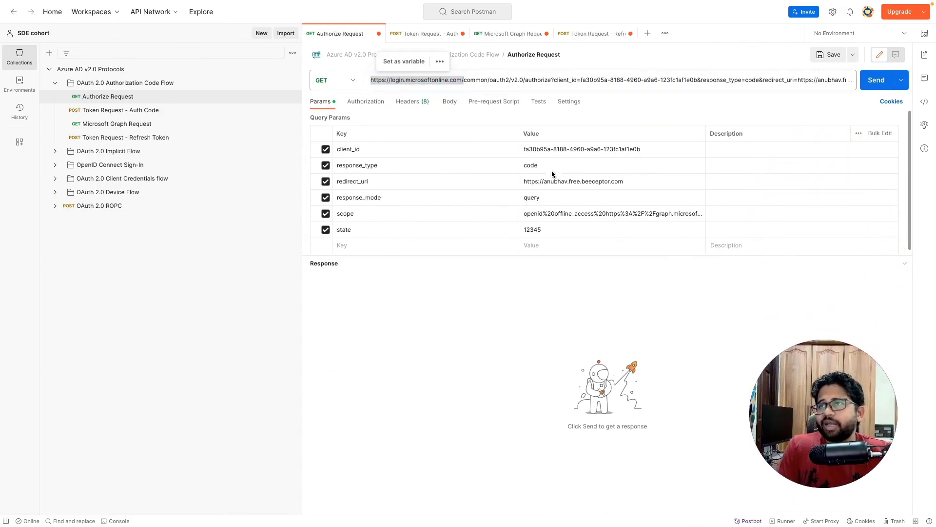